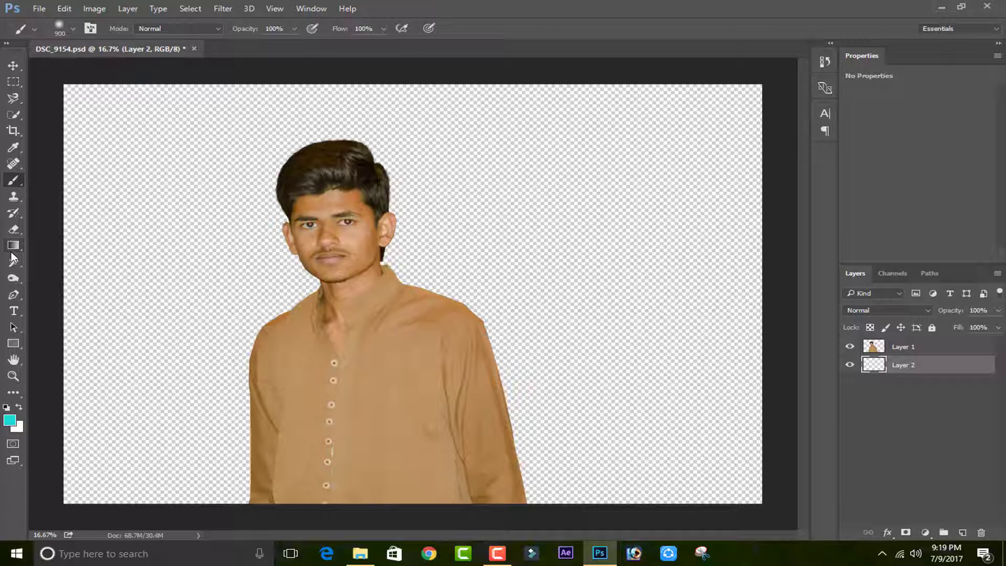
Fill Layer 2 with solid white, trying the turquoise colour as an alternative fill before returning to white
{"action": "key", "text": "ctrl+BackSpace"}
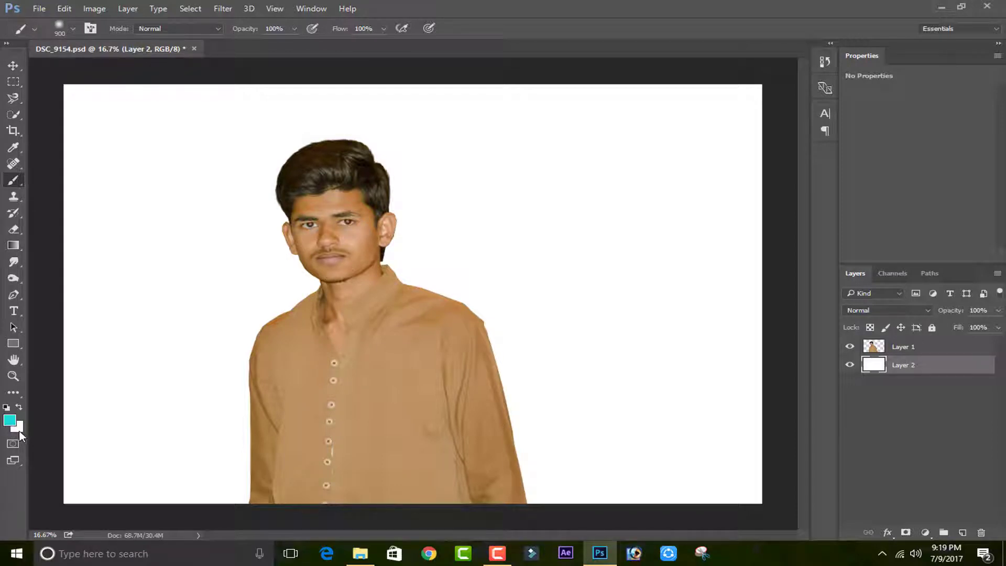
{"action": "left_click", "coordinate": [19, 408]}
{"action": "key", "text": "ctrl+BackSpace"}
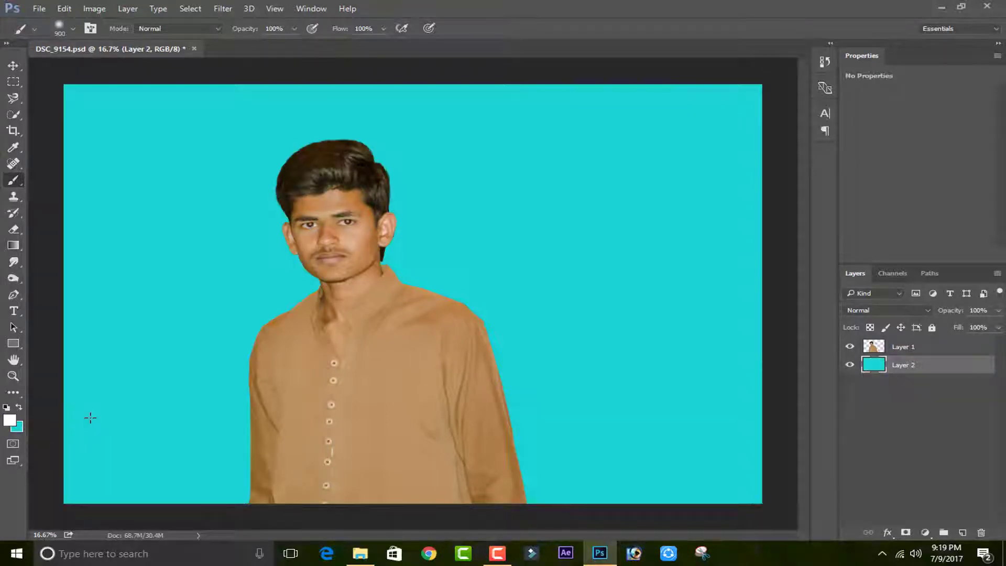
{"action": "left_click", "coordinate": [19, 409]}
{"action": "key", "text": "ctrl+BackSpace"}
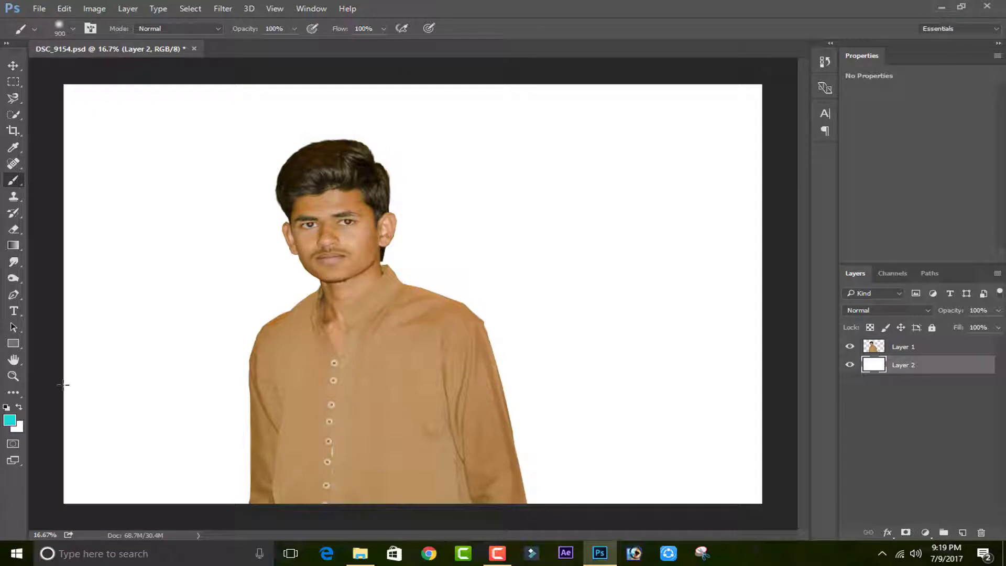
Move the cut-out man on Layer 1 horizontally to the right by about 0.72 in
{"action": "key", "text": "alt+bracketright"}
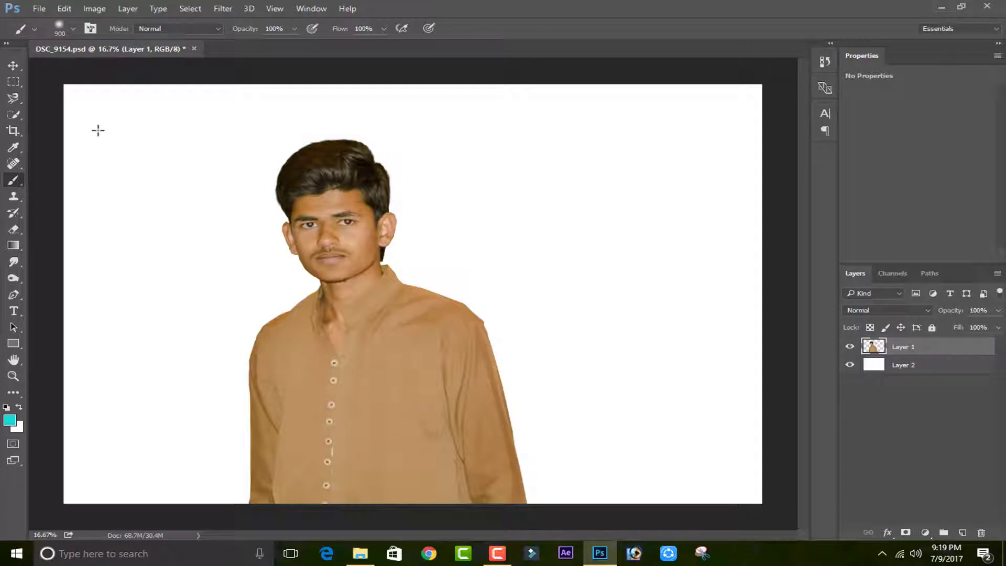
{"action": "left_click", "coordinate": [13, 66]}
{"action": "left_click_drag", "start_coordinate": [337, 387], "coordinate": [363, 387]}
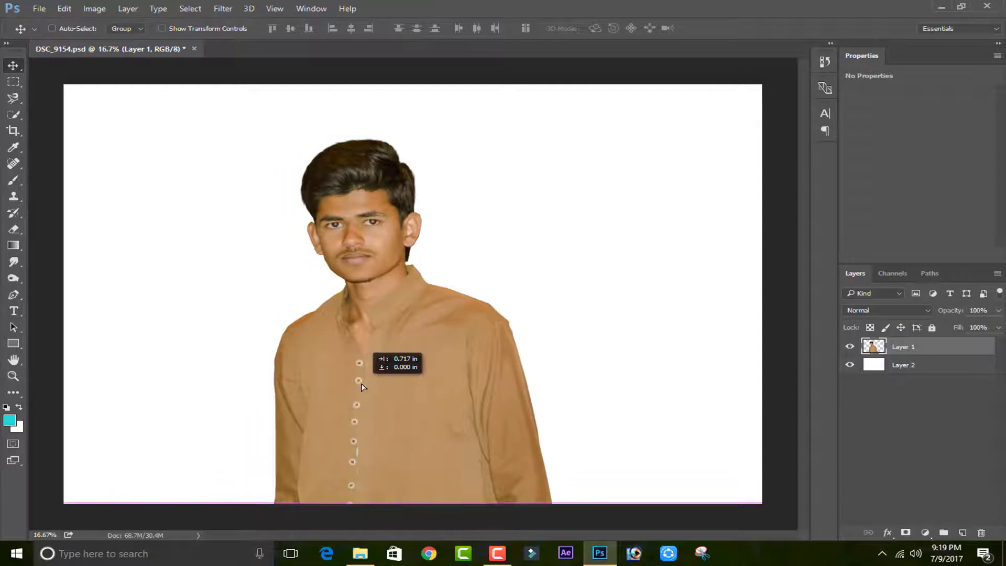
Add a reversed black-and-white radial Gradient Overlay to Layer 2 with 31% opacity
{"action": "left_click", "coordinate": [890, 367]}
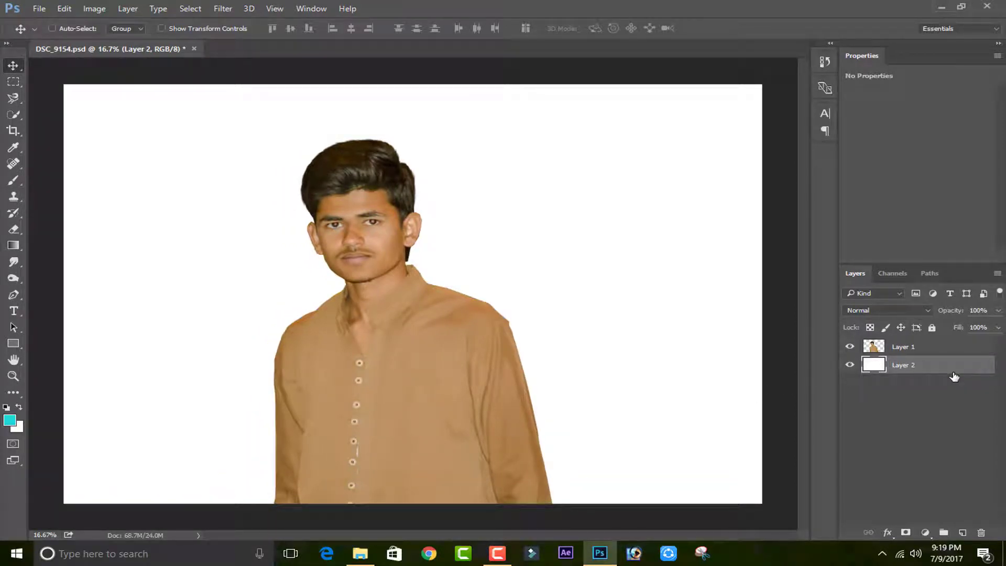
{"action": "left_click", "coordinate": [936, 347]}
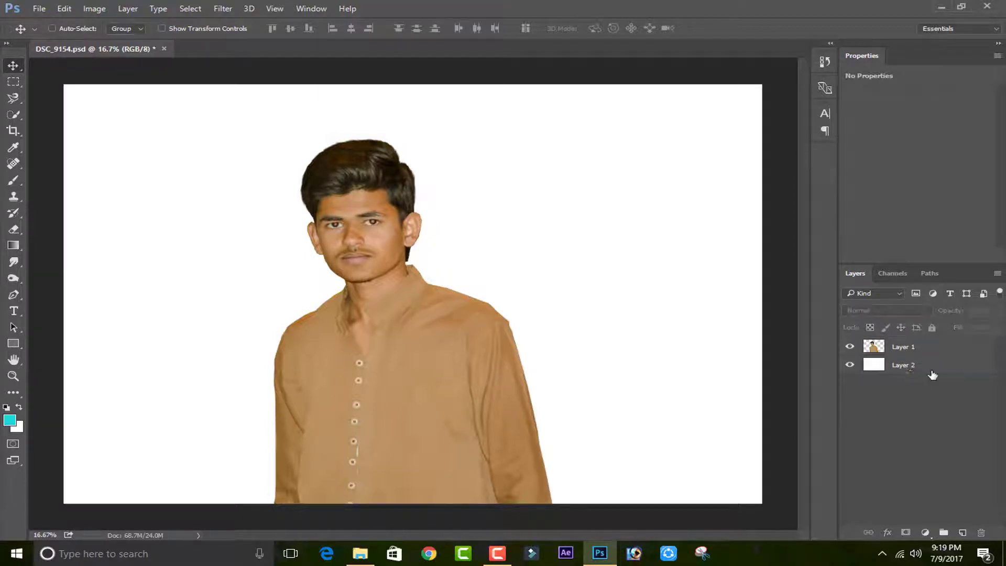
{"action": "left_click", "coordinate": [935, 370]}
{"action": "right_click", "coordinate": [934, 370]}
{"action": "left_click", "coordinate": [715, 85]}
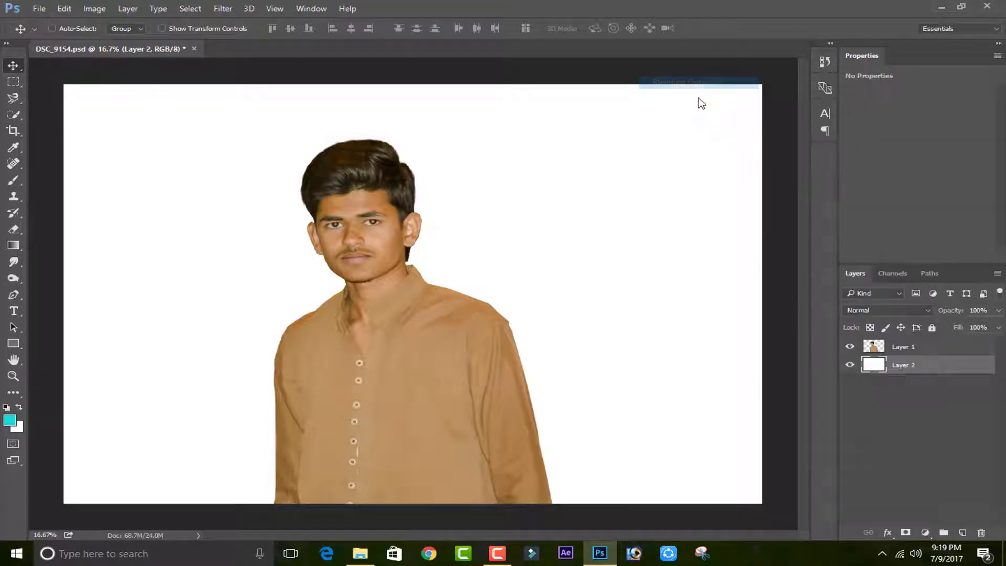
{"action": "left_click", "coordinate": [302, 273]}
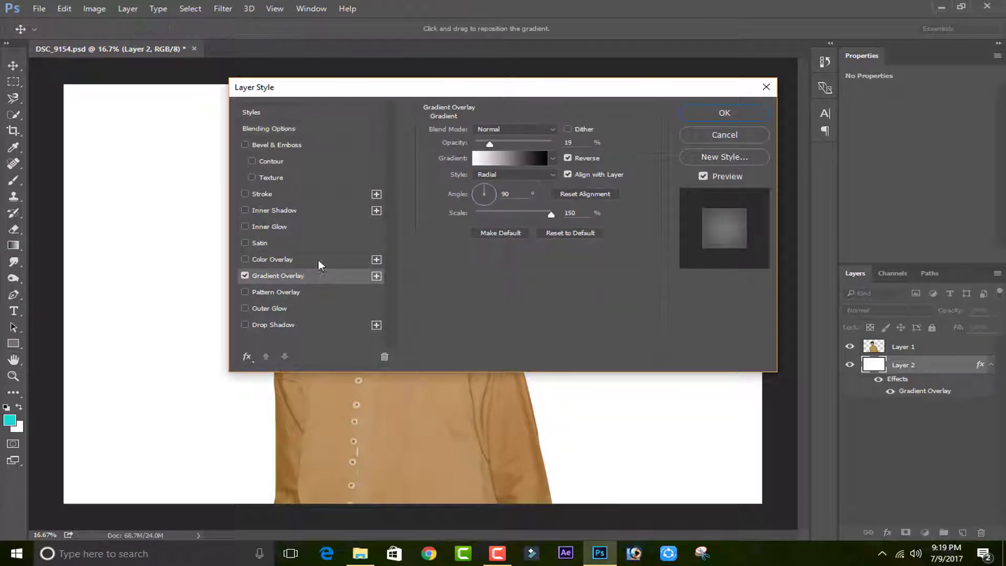
{"action": "left_click_drag", "start_coordinate": [552, 93], "coordinate": [566, 313]}
{"action": "mouse_move", "coordinate": [508, 363]}
{"action": "left_mouse_down"}
{"action": "mouse_move", "coordinate": [536, 359]}
{"action": "mouse_move", "coordinate": [512, 362]}
{"action": "left_mouse_up"}
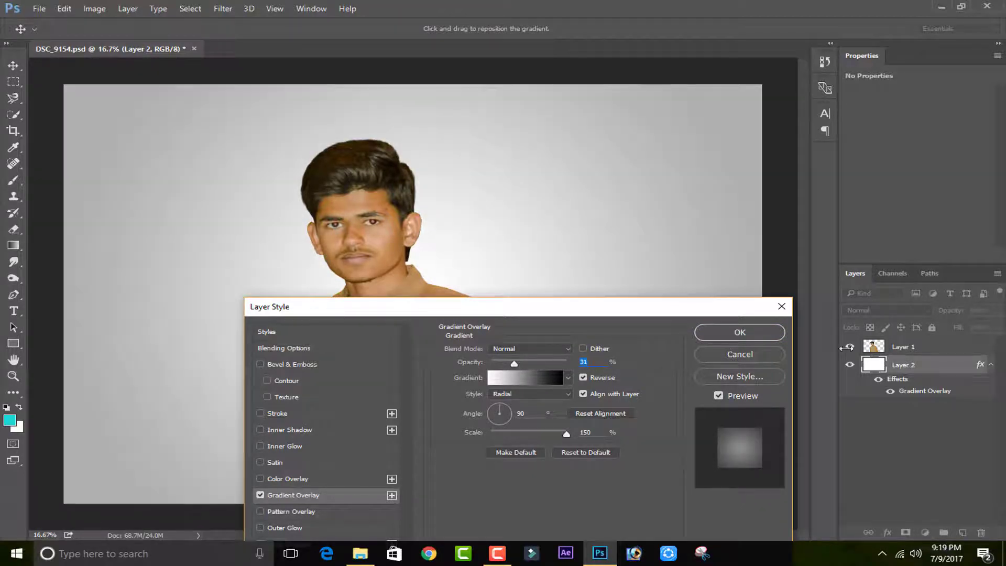
{"action": "left_click", "coordinate": [775, 334]}
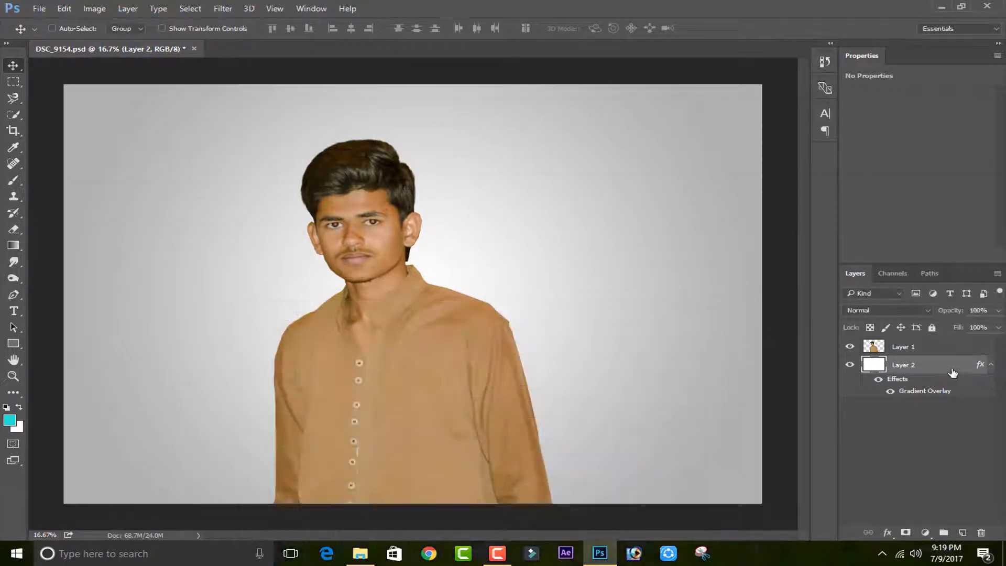
Review Layer 2's Gradient Overlay settings, keeping the Black, White gradient, Radial style, 150% scale and Normal blend mode
{"action": "right_click", "coordinate": [955, 370]}
{"action": "left_click", "coordinate": [707, 83]}
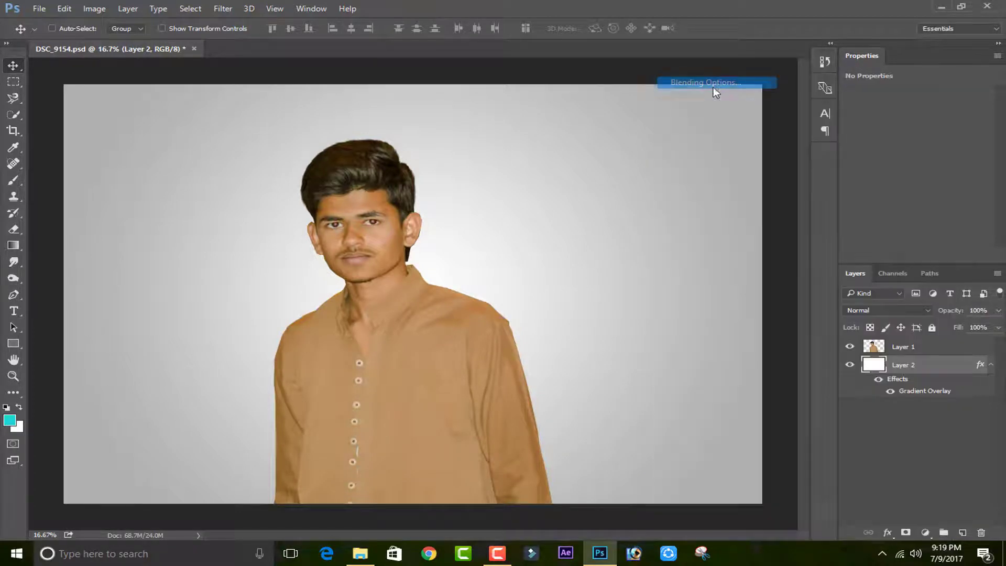
{"action": "left_click", "coordinate": [292, 277]}
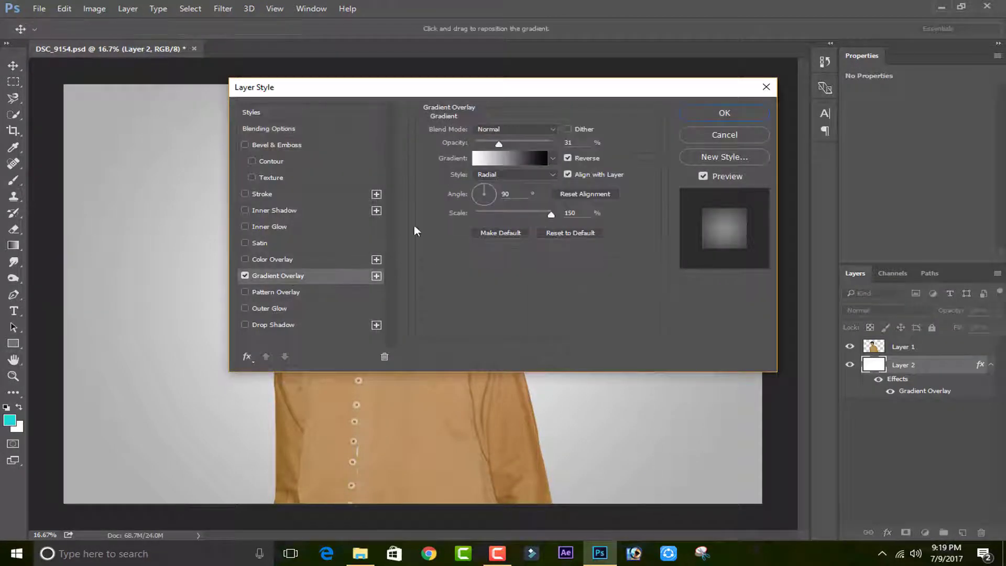
{"action": "left_click", "coordinate": [534, 155]}
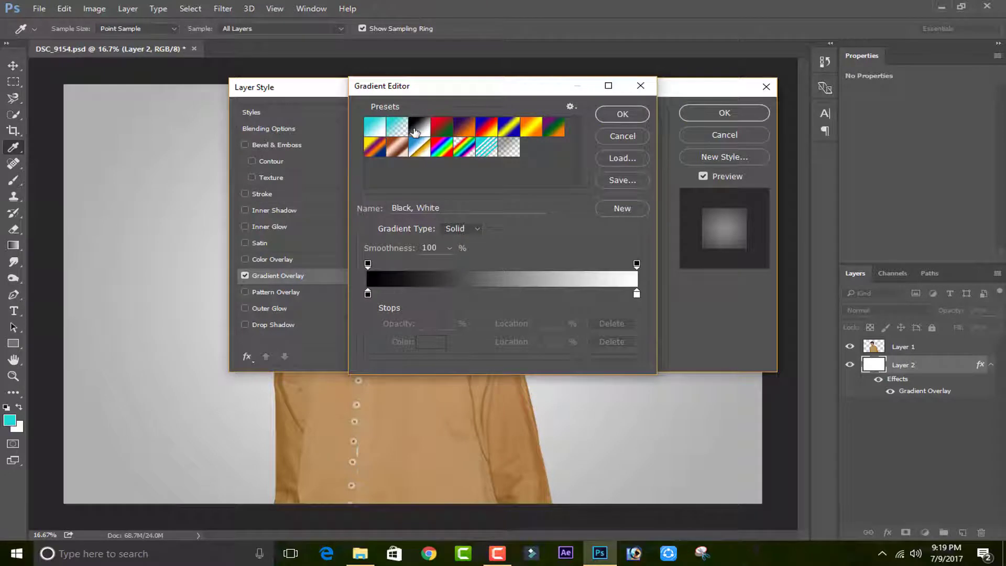
{"action": "left_click", "coordinate": [600, 115]}
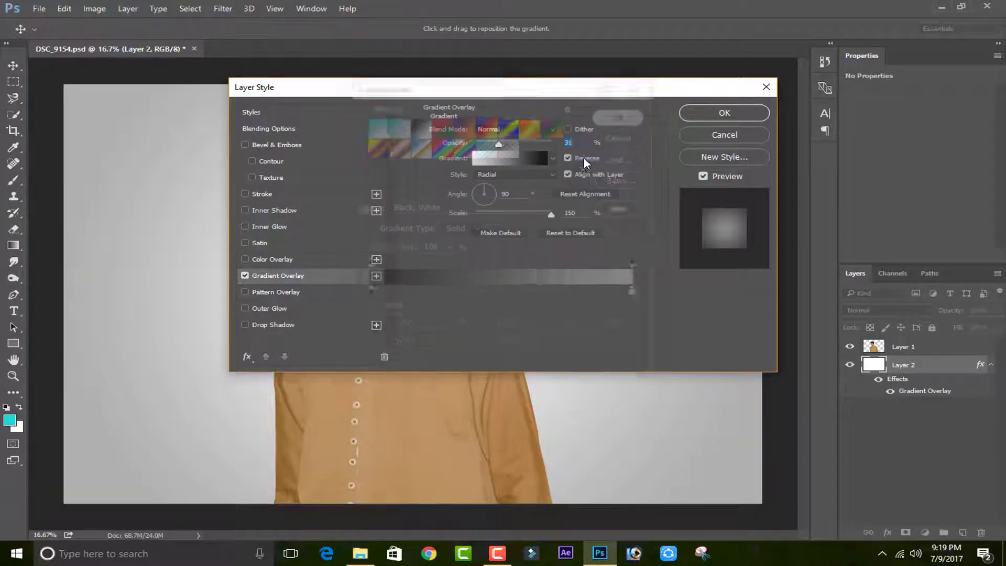
{"action": "left_click", "coordinate": [498, 174]}
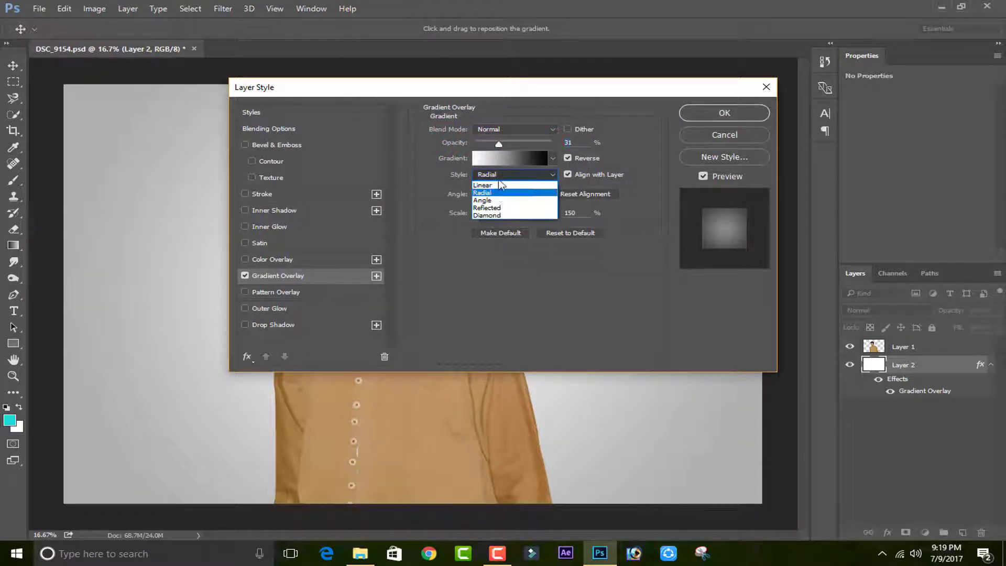
{"action": "left_click", "coordinate": [497, 191]}
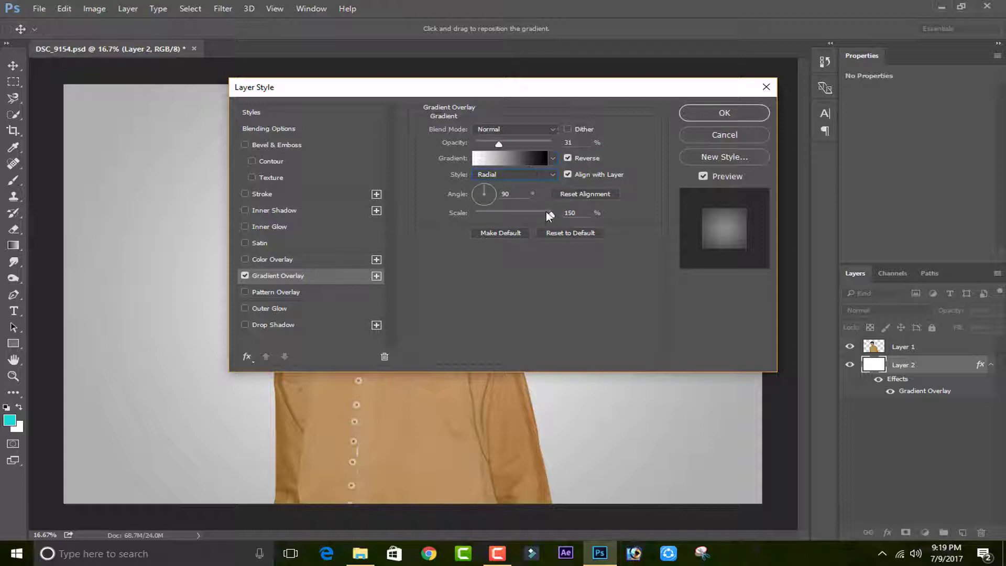
{"action": "left_click_drag", "start_coordinate": [549, 214], "coordinate": [692, 212]}
{"action": "left_click", "coordinate": [515, 129]}
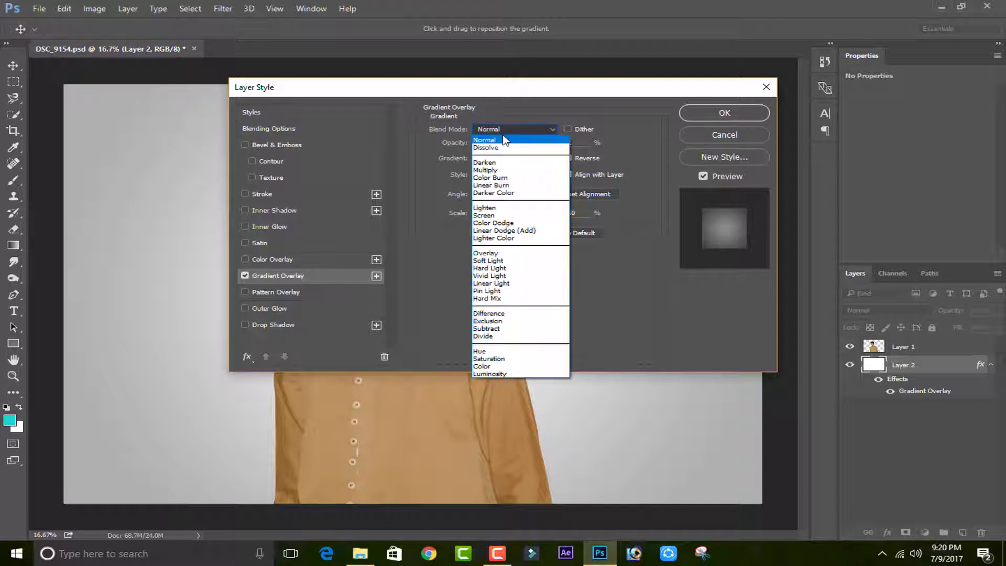
{"action": "left_click", "coordinate": [505, 139]}
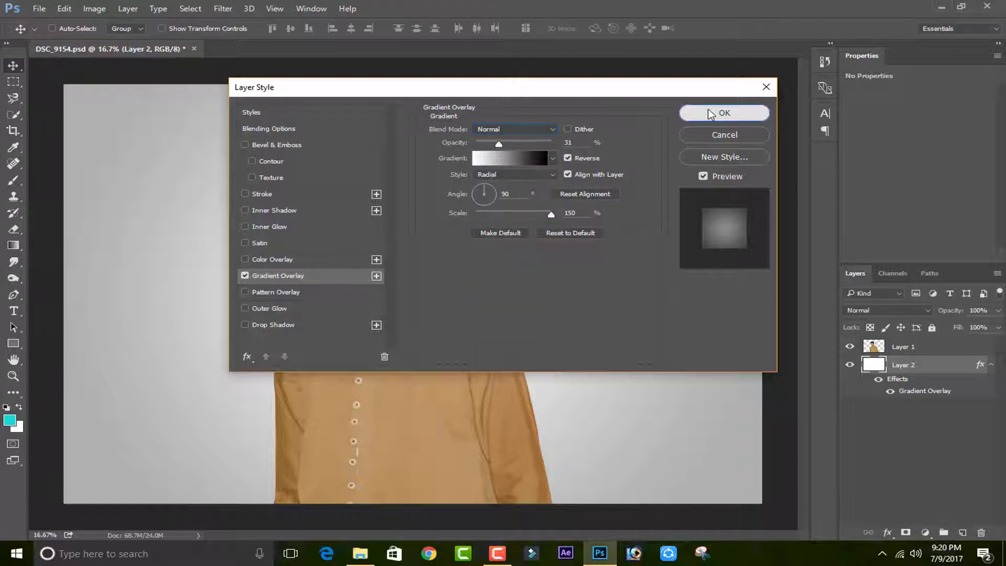
{"action": "left_click", "coordinate": [713, 113]}
Undo the accidental shift of the background, and lock all of Layer 2 with its effects list collapsed
{"action": "left_click_drag", "start_coordinate": [411, 433], "coordinate": [422, 396]}
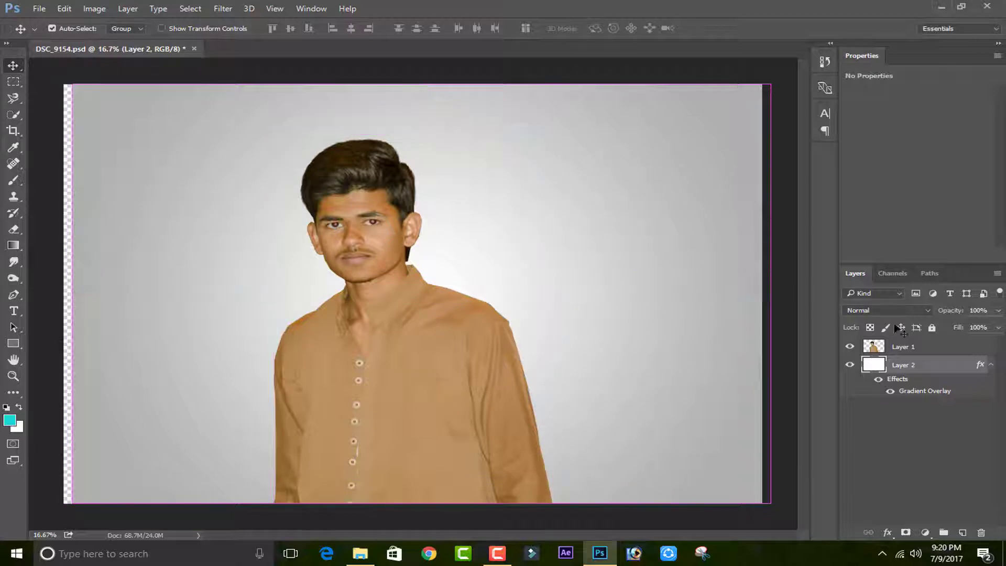
{"action": "key", "text": "ctrl+z"}
{"action": "left_click", "coordinate": [932, 329]}
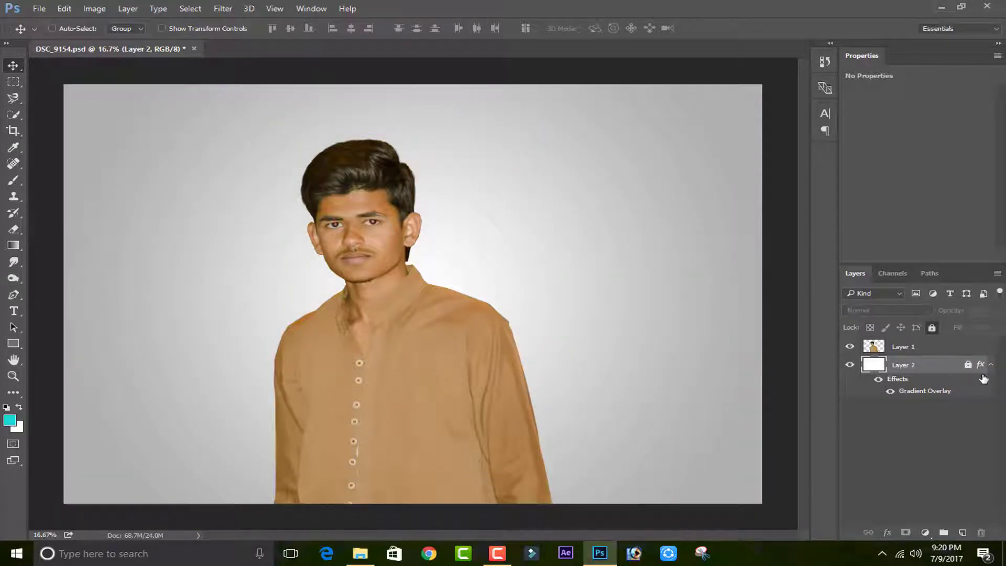
{"action": "left_click", "coordinate": [991, 364]}
Duplicate Layer 1 and open the Filter Gallery on the copy
{"action": "left_click", "coordinate": [959, 354]}
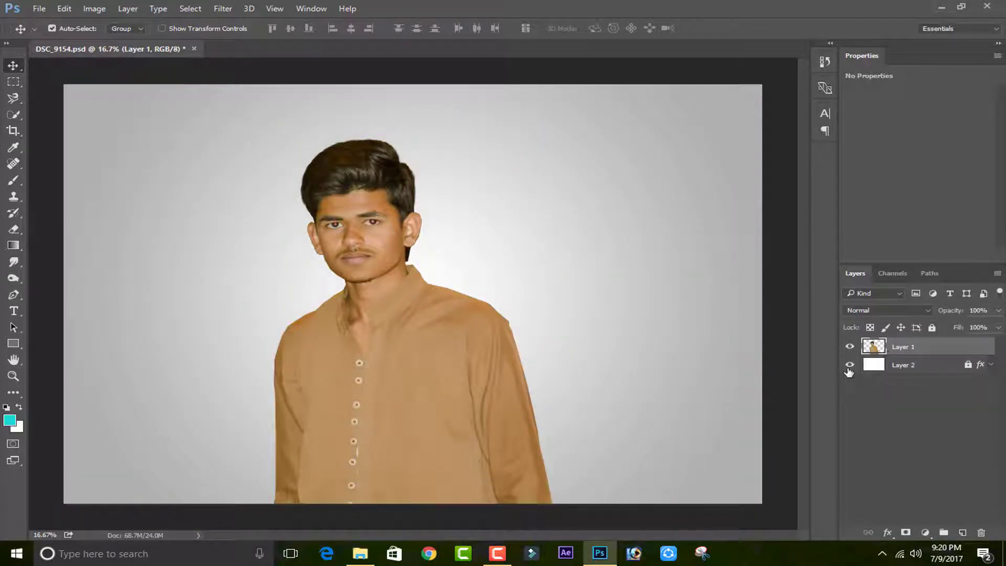
{"action": "key", "text": "ctrl+j"}
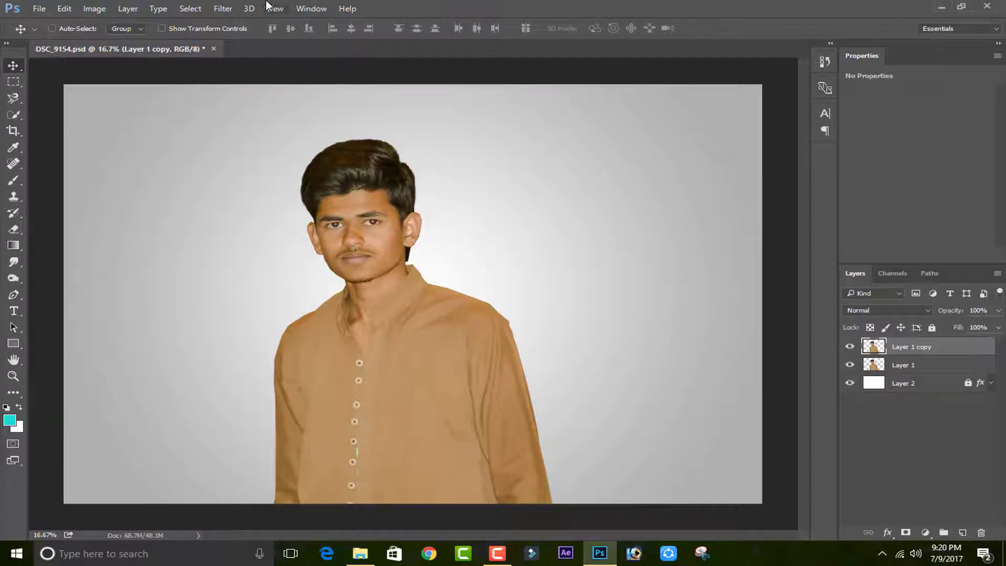
{"action": "left_click", "coordinate": [226, 10]}
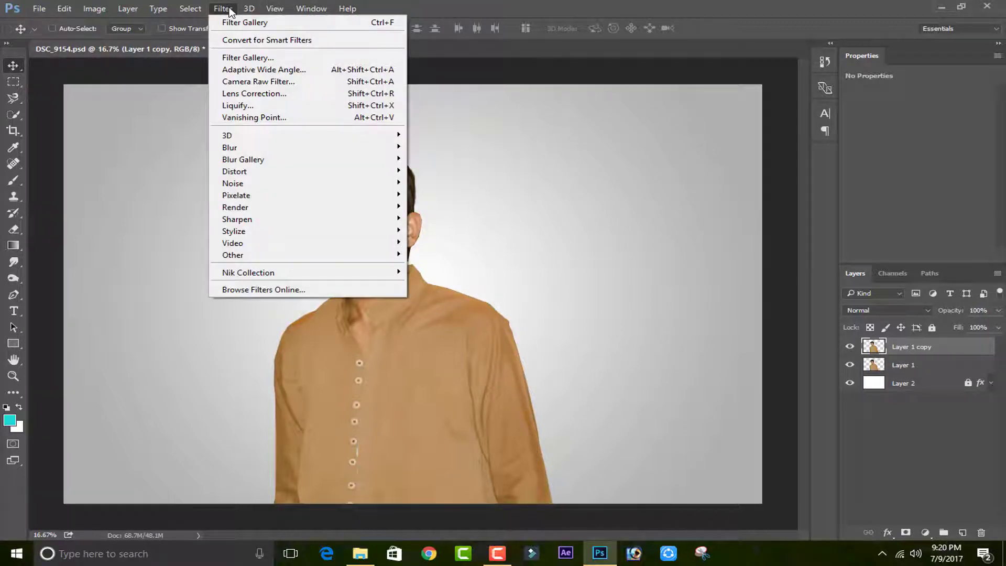
{"action": "left_click", "coordinate": [259, 58]}
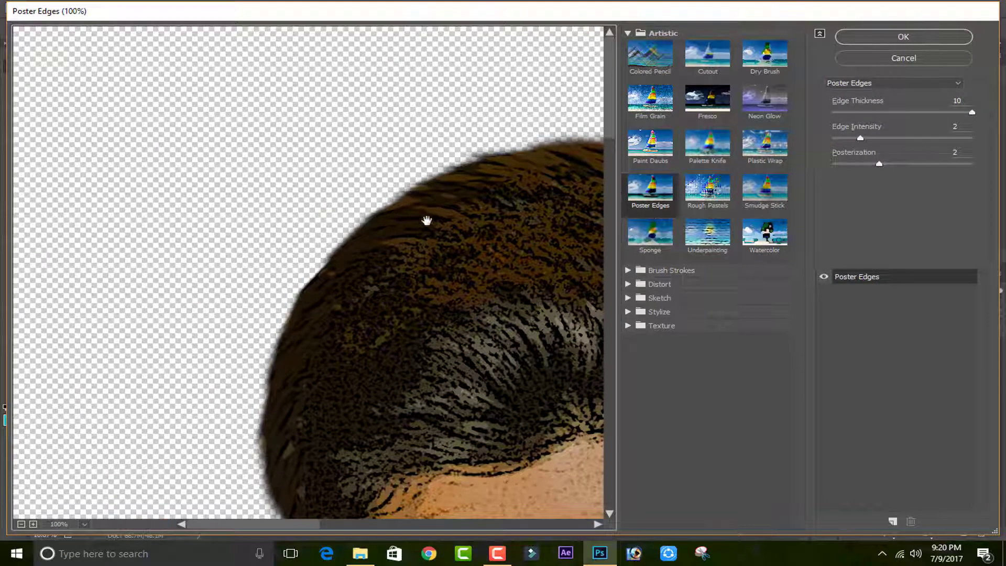
Set the Poster Edges filter's Edge Thickness to 8 while previewing the whole portrait at 25%
{"action": "left_click_drag", "start_coordinate": [391, 301], "coordinate": [194, 182]}
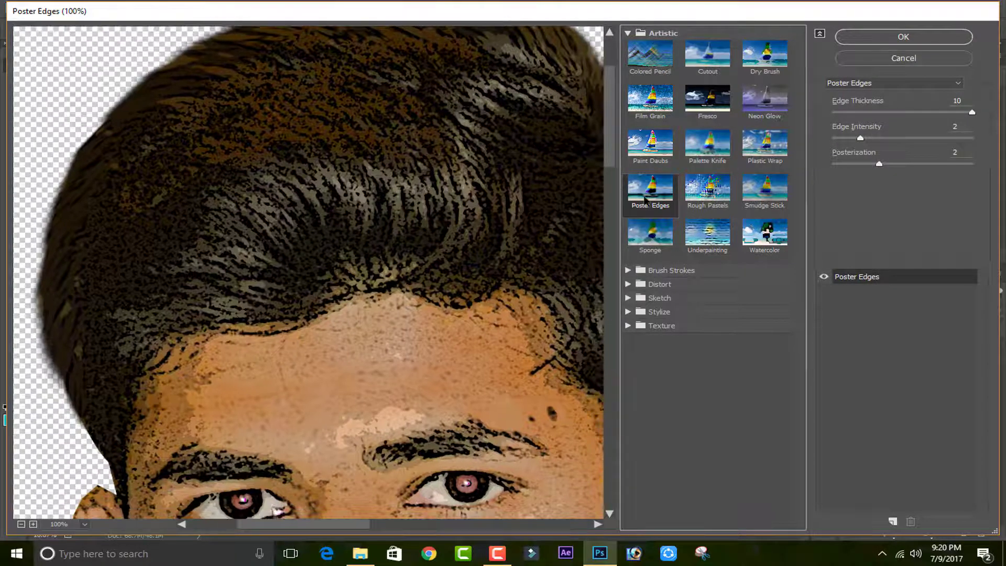
{"action": "key", "text": "ctrl+minus"}
{"action": "key", "text": "ctrl+minus"}
{"action": "key", "text": "ctrl+minus"}
{"action": "key", "text": "ctrl+minus"}
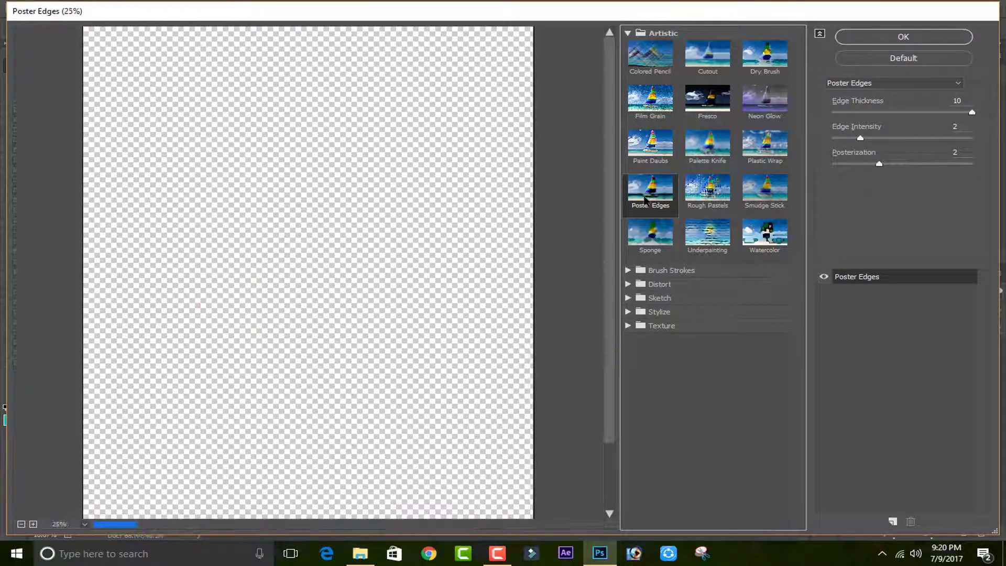
{"action": "left_click_drag", "start_coordinate": [211, 304], "coordinate": [336, 366]}
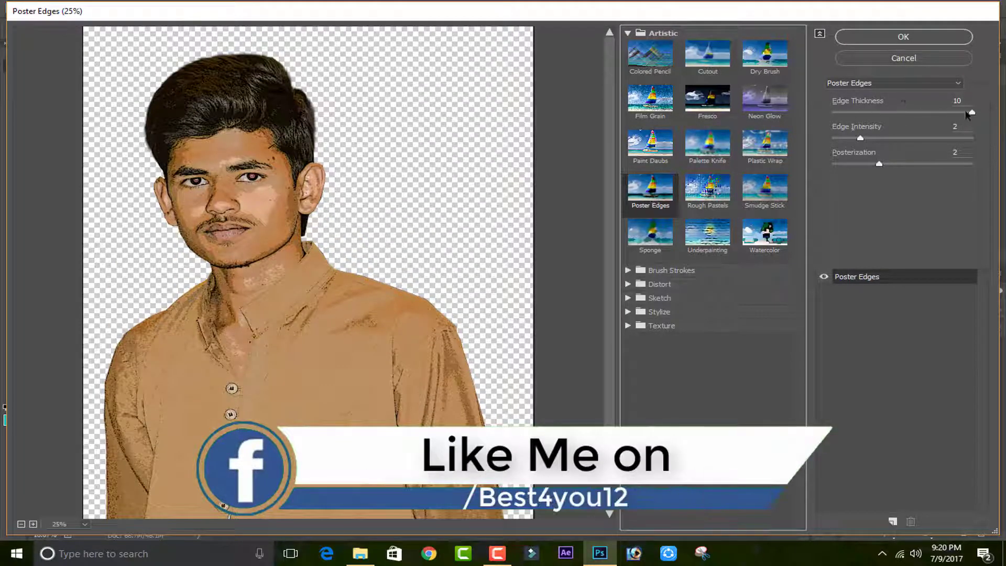
{"action": "left_click_drag", "start_coordinate": [971, 112], "coordinate": [832, 113]}
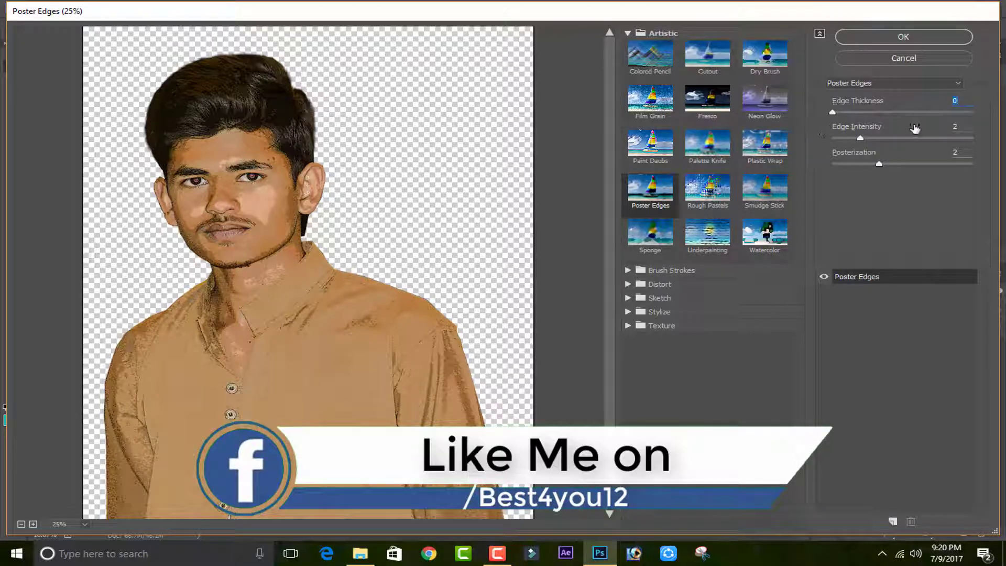
{"action": "left_click", "coordinate": [937, 113]}
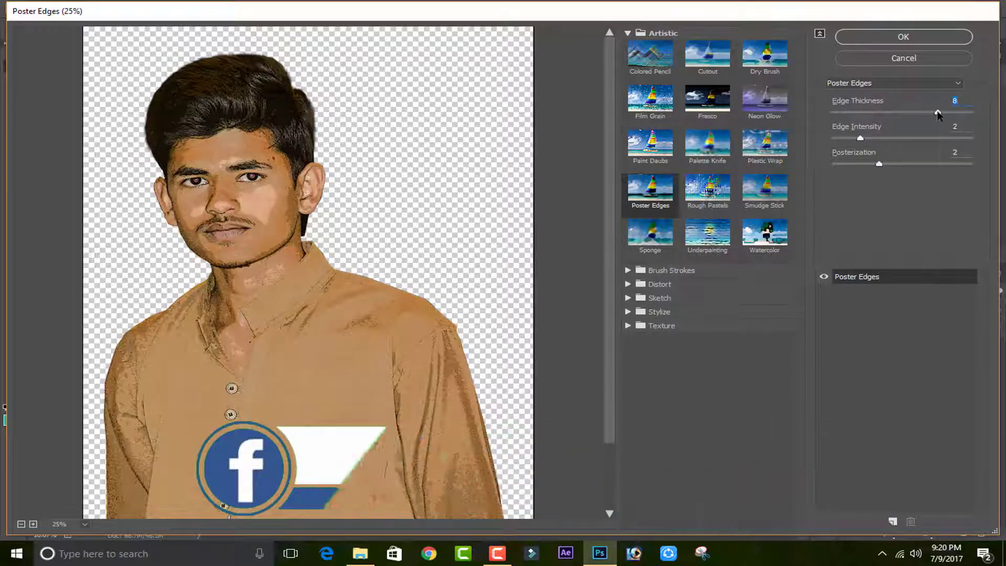
{"action": "left_click_drag", "start_coordinate": [938, 113], "coordinate": [972, 113]}
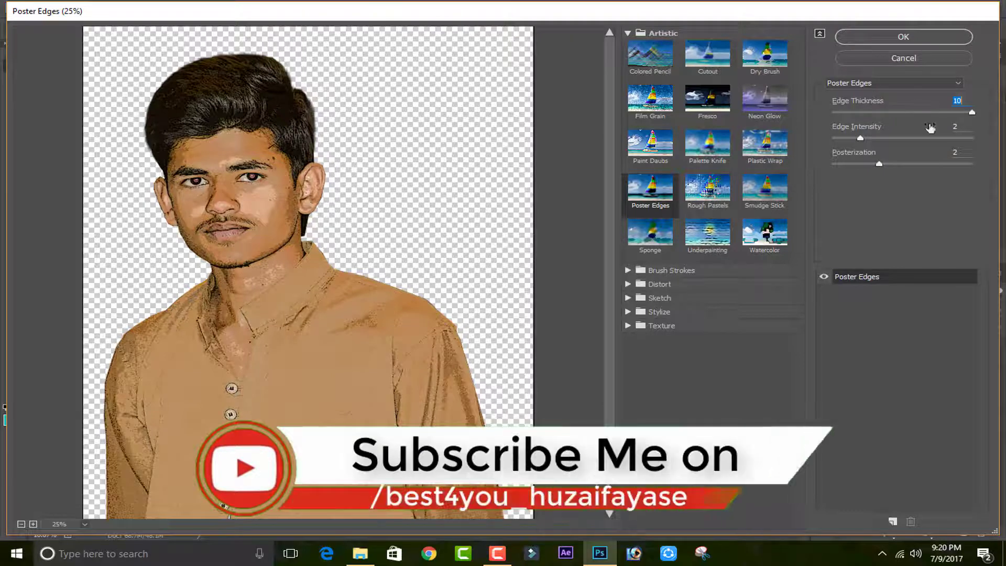
{"action": "left_click", "coordinate": [938, 113]}
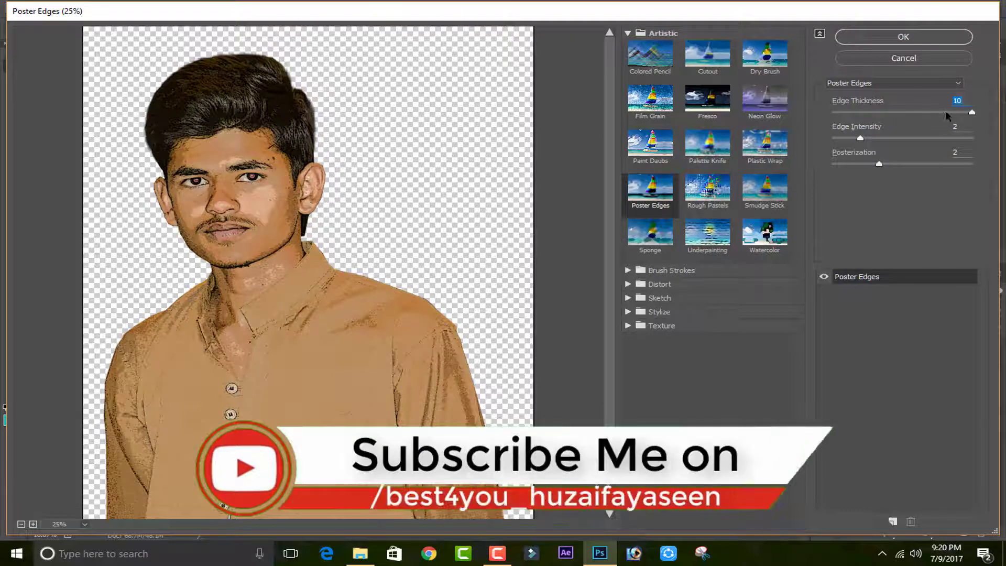
Set the Poster Edges filter's Edge Intensity to 1
{"action": "mouse_move", "coordinate": [861, 139]}
{"action": "left_mouse_down"}
{"action": "mouse_move", "coordinate": [931, 136]}
{"action": "mouse_move", "coordinate": [863, 141]}
{"action": "left_mouse_up"}
{"action": "left_click", "coordinate": [853, 139]}
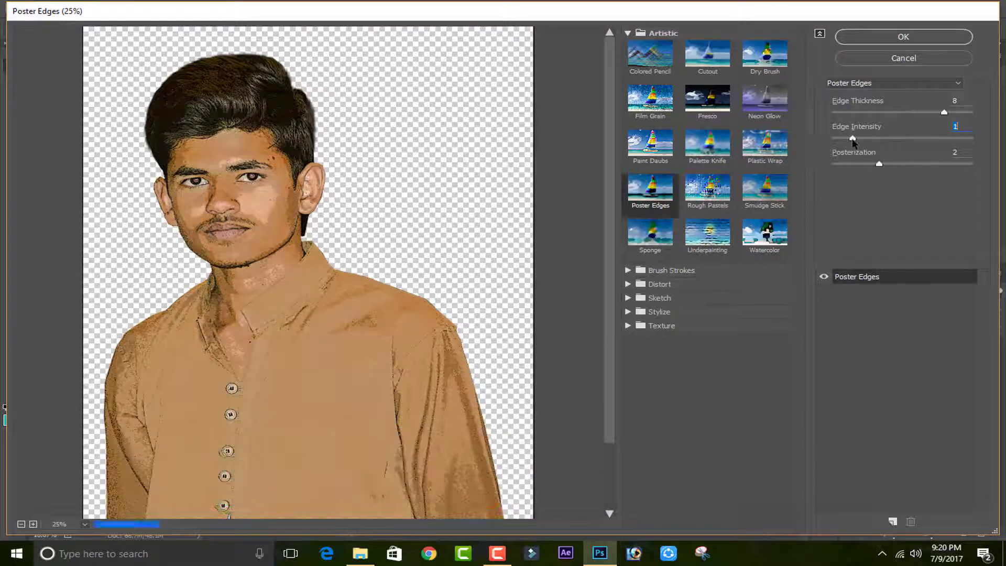
{"action": "type", "text": "10"}
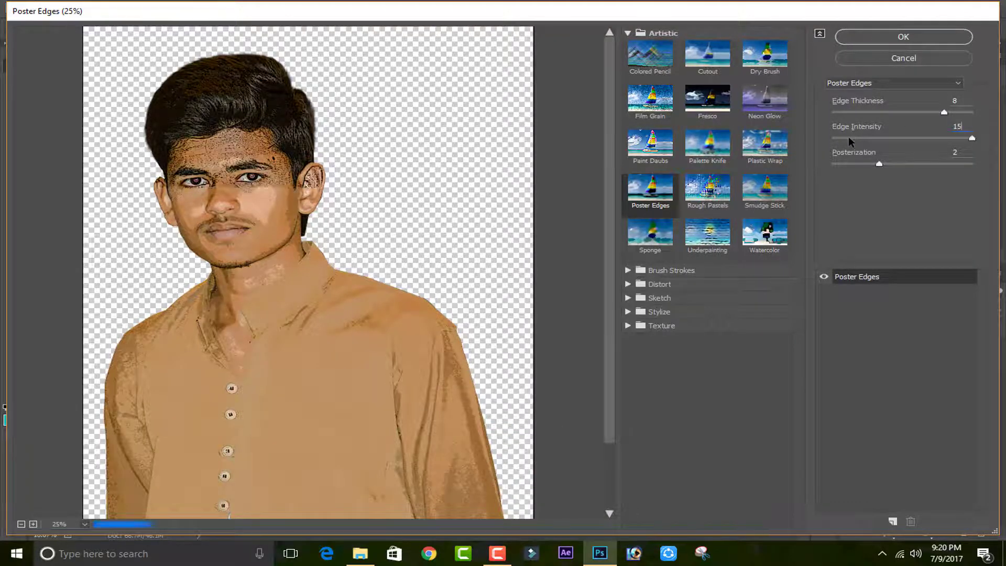
{"action": "key", "text": "BackSpace"}
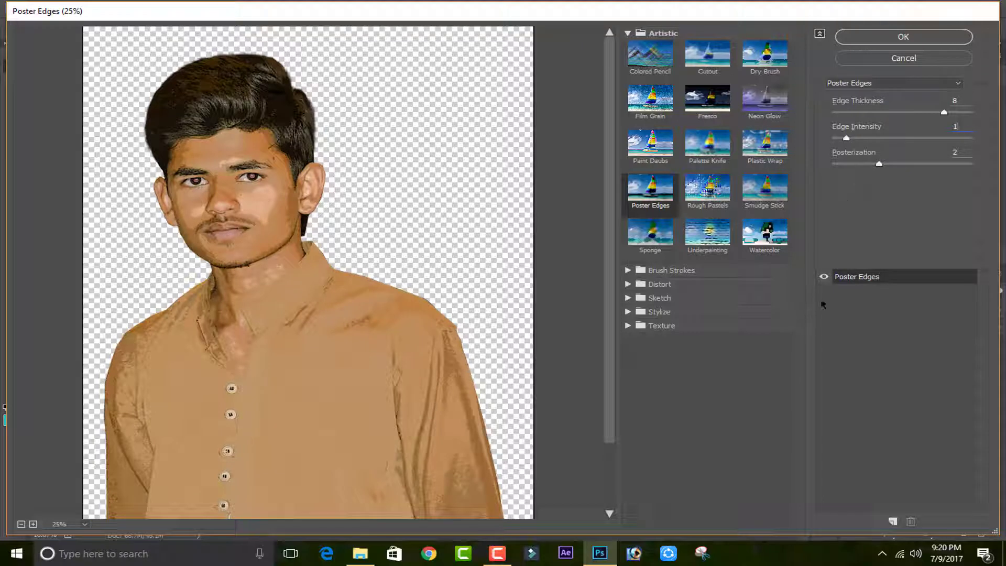
Set the Poster Edges filter's Posterization to 2 and apply the filter to Layer 1 copy
{"action": "left_click", "coordinate": [889, 164]}
{"action": "mouse_move", "coordinate": [898, 167]}
{"action": "left_mouse_down"}
{"action": "mouse_move", "coordinate": [921, 171]}
{"action": "mouse_move", "coordinate": [894, 177]}
{"action": "mouse_move", "coordinate": [847, 164]}
{"action": "mouse_move", "coordinate": [883, 167]}
{"action": "left_mouse_up"}
{"action": "left_click", "coordinate": [916, 169]}
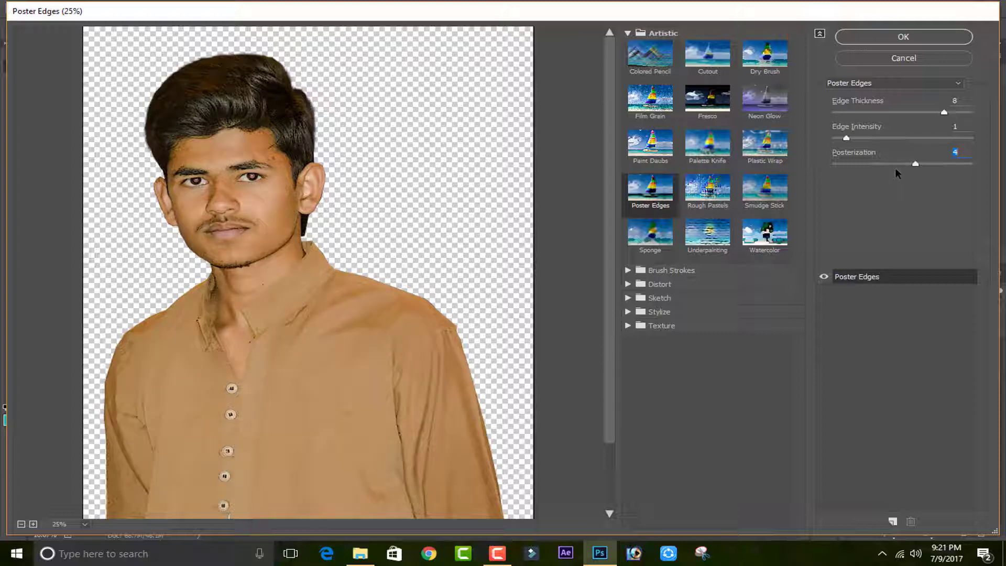
{"action": "left_click", "coordinate": [882, 167]}
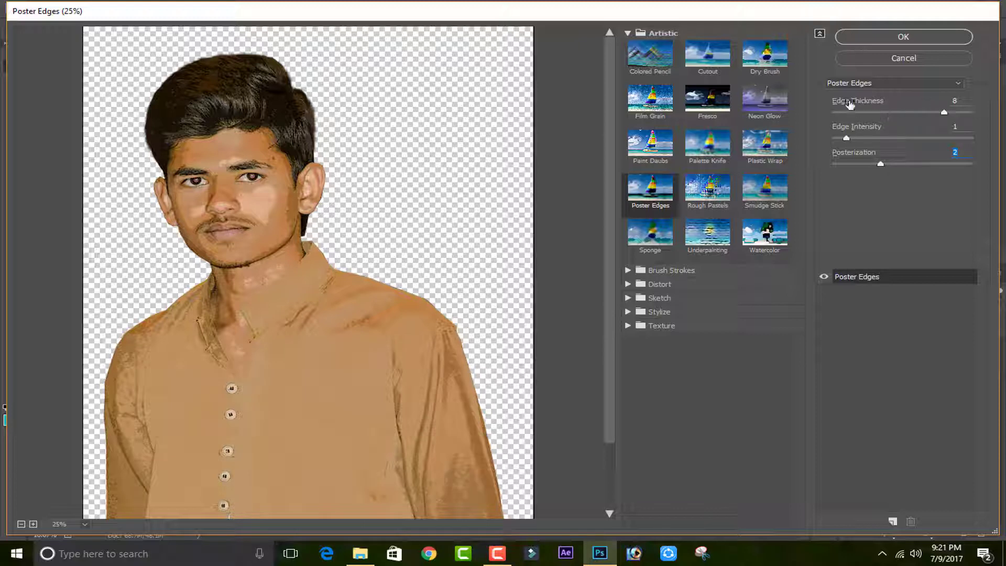
{"action": "left_click", "coordinate": [879, 39]}
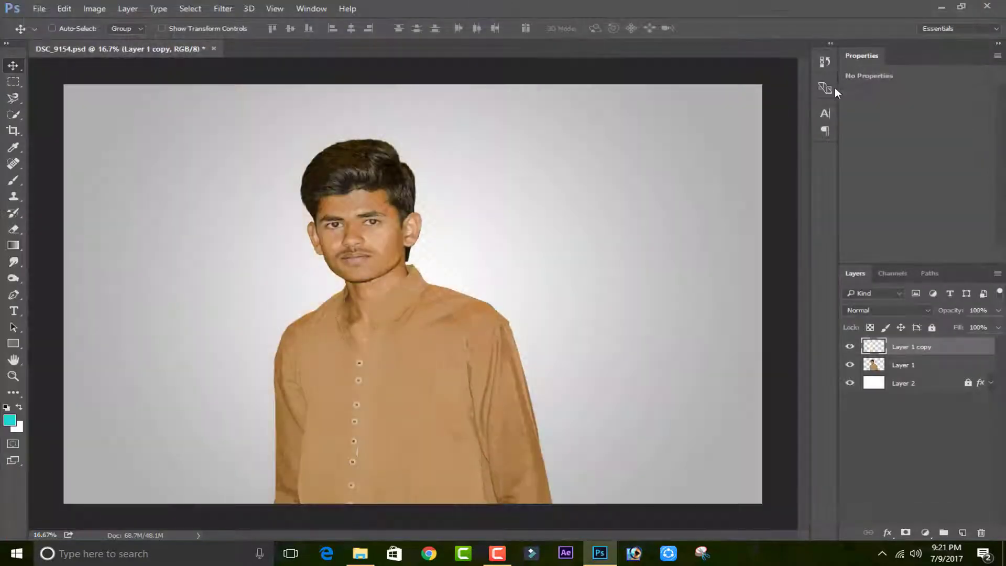
Compare the filtered Layer 1 copy with the original Layer 1 by hiding and showing each of them
{"action": "left_click", "coordinate": [849, 348]}
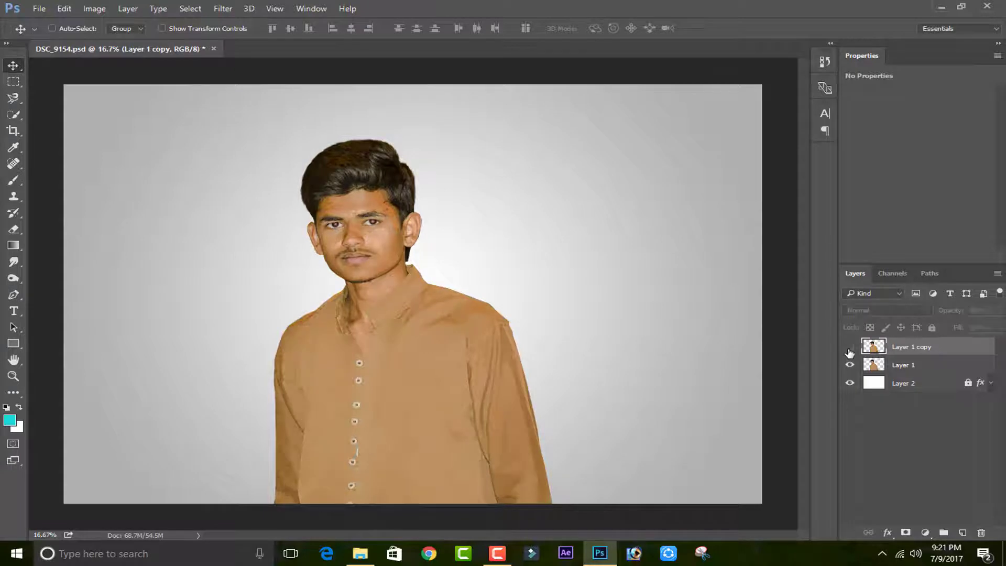
{"action": "left_click", "coordinate": [850, 347]}
{"action": "left_click", "coordinate": [850, 346]}
{"action": "left_click", "coordinate": [850, 346]}
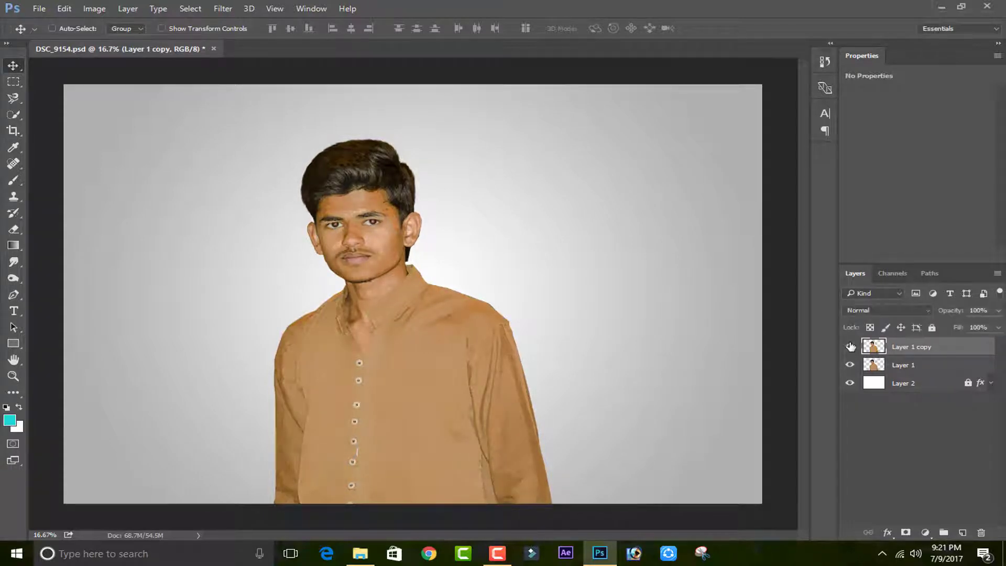
{"action": "left_click", "coordinate": [890, 365]}
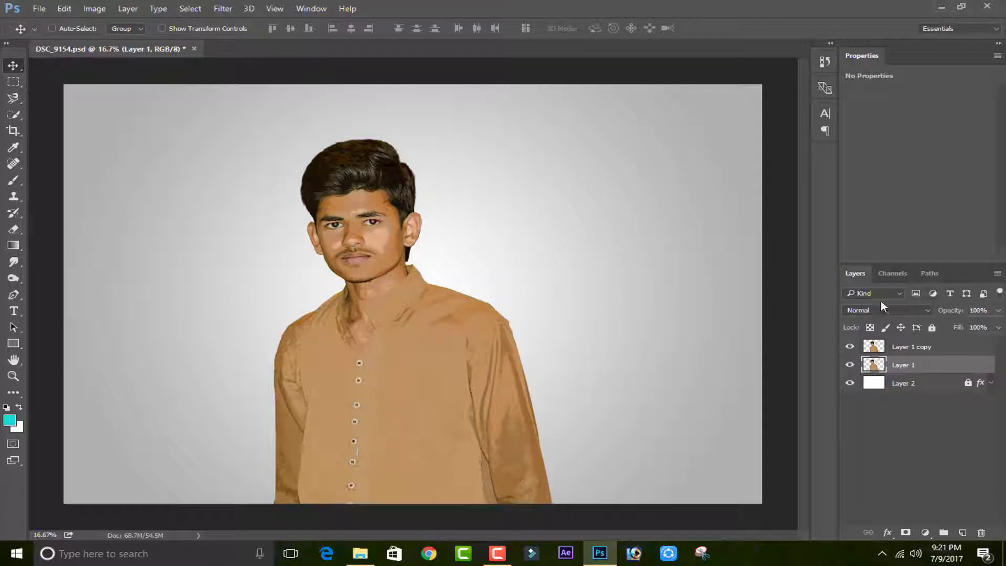
{"action": "left_click", "coordinate": [850, 347]}
{"action": "left_click", "coordinate": [849, 347]}
{"action": "left_click", "coordinate": [852, 345]}
{"action": "left_click", "coordinate": [852, 365]}
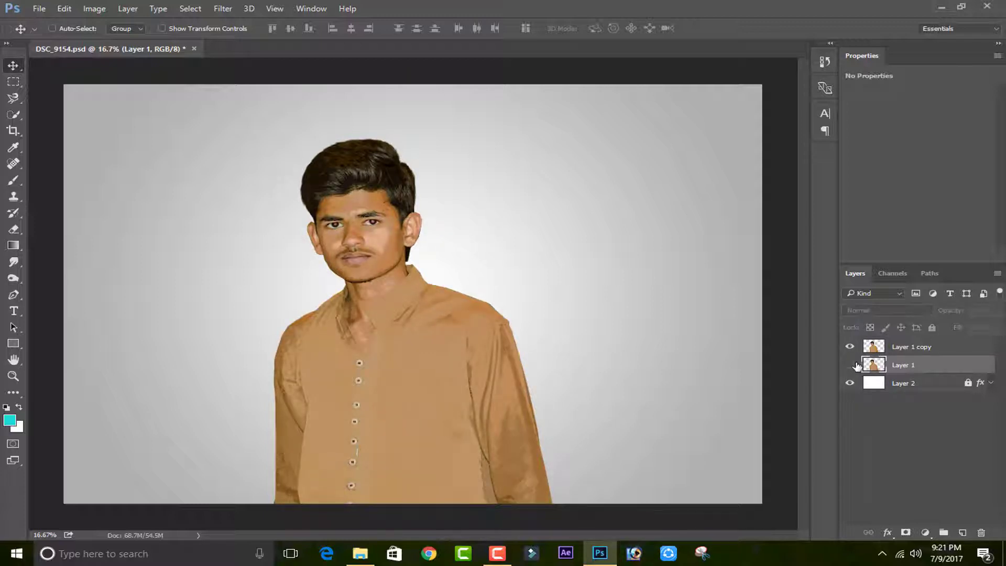
{"action": "left_click", "coordinate": [851, 366]}
Duplicate Layer 1 copy within the same document as Layer 1 copy 2
{"action": "left_click", "coordinate": [891, 346]}
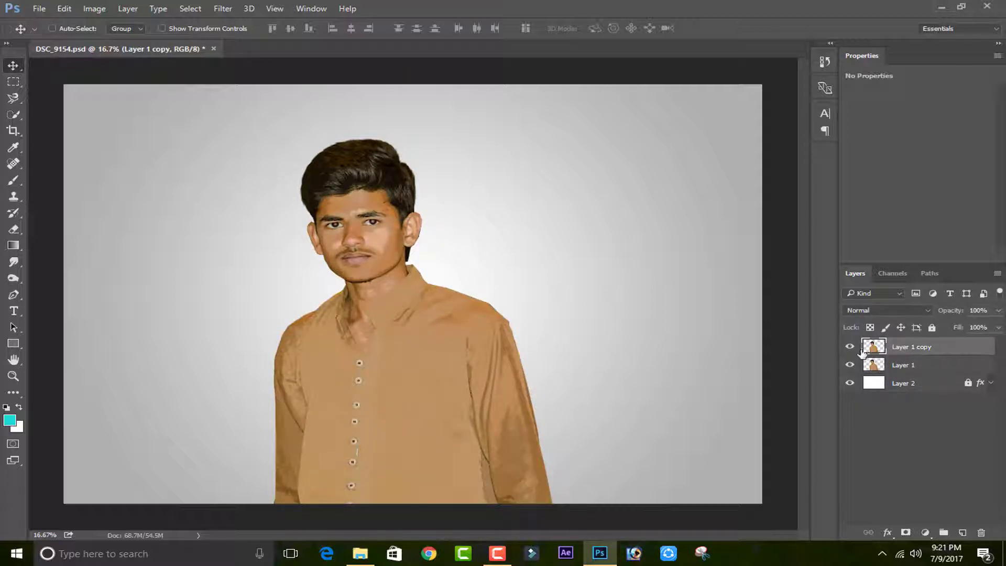
{"action": "right_click", "coordinate": [934, 350]}
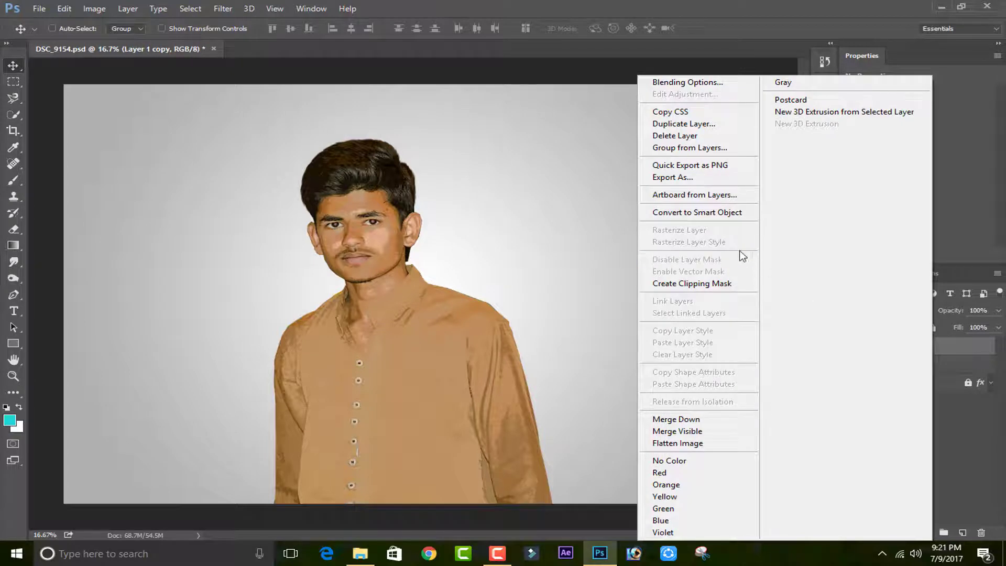
{"action": "left_click", "coordinate": [700, 125]}
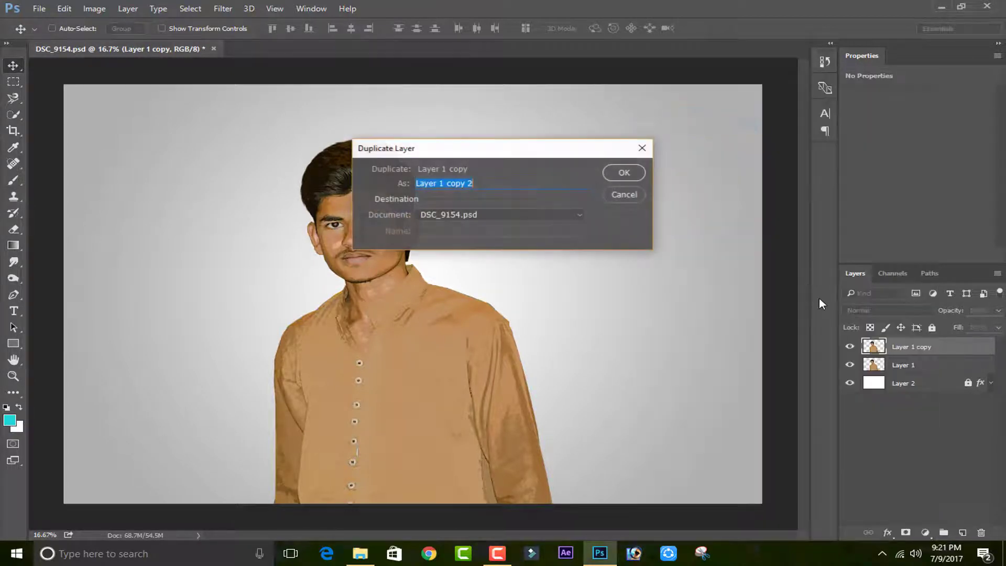
{"action": "left_click", "coordinate": [617, 172]}
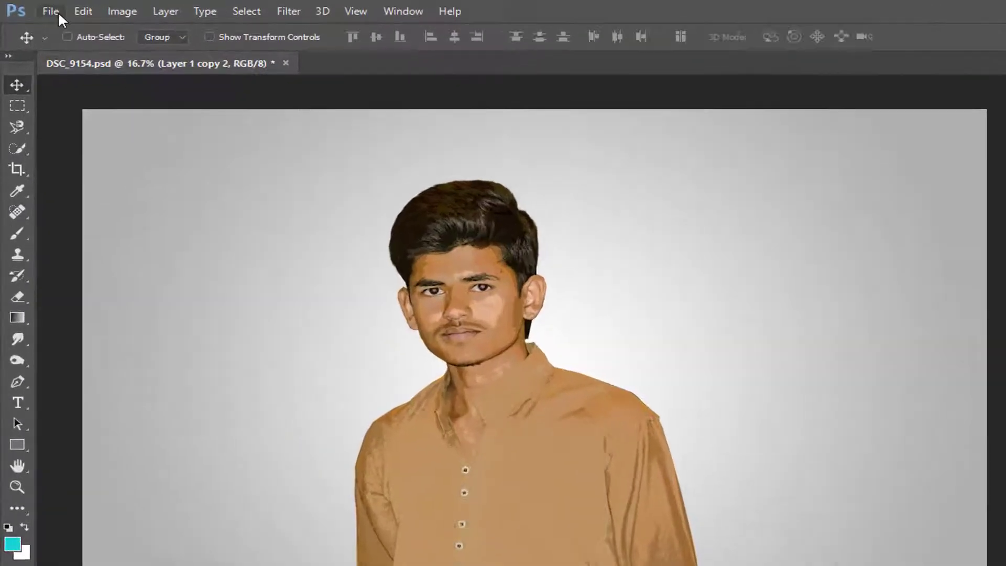
Apply a Threshold adjustment at level 128 to Layer 1 copy 2
{"action": "left_click", "coordinate": [93, 10]}
{"action": "mouse_move", "coordinate": [94, 41]}
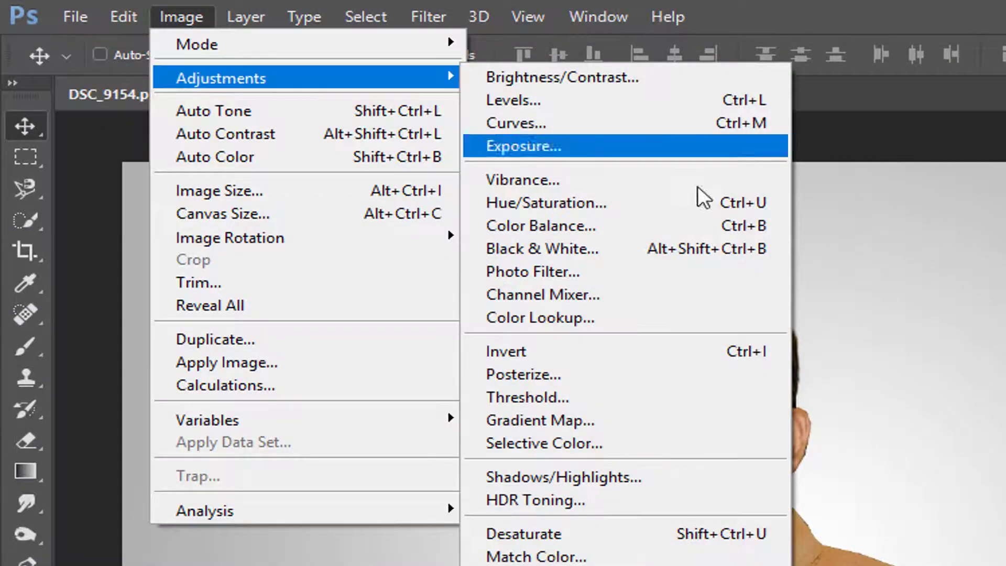
{"action": "left_click", "coordinate": [622, 397]}
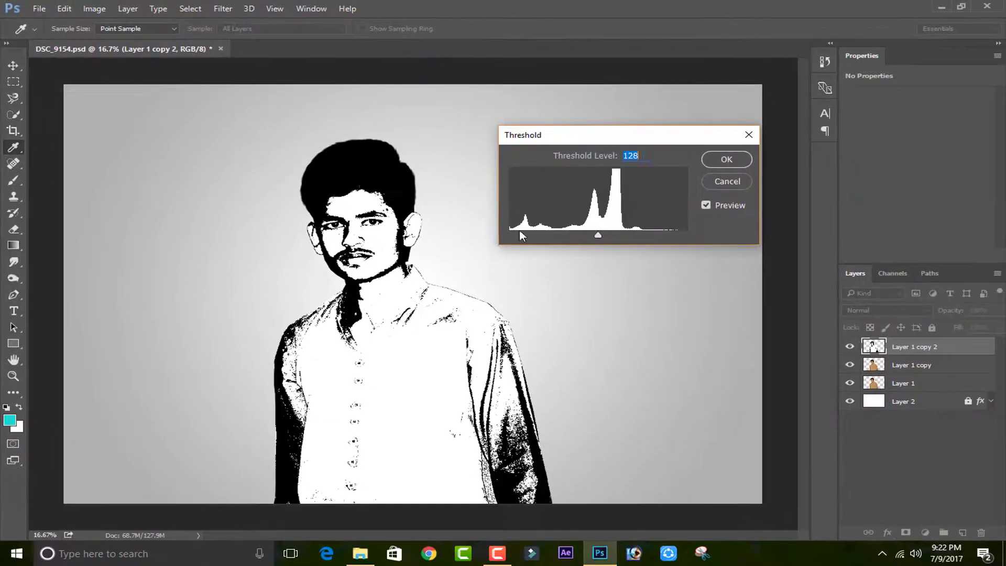
{"action": "left_click", "coordinate": [363, 175]}
{"action": "left_click", "coordinate": [707, 160]}
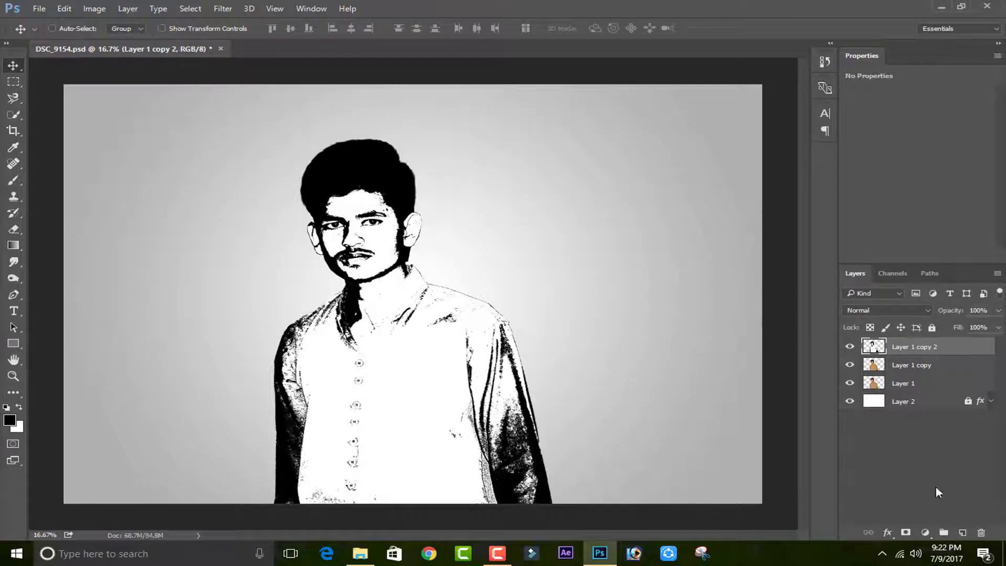
Hide Layer 1 copy 2 and start a Threshold adjustment on Layer 1 copy
{"action": "left_click", "coordinate": [910, 365]}
{"action": "key", "text": "l"}
{"action": "left_click", "coordinate": [850, 347]}
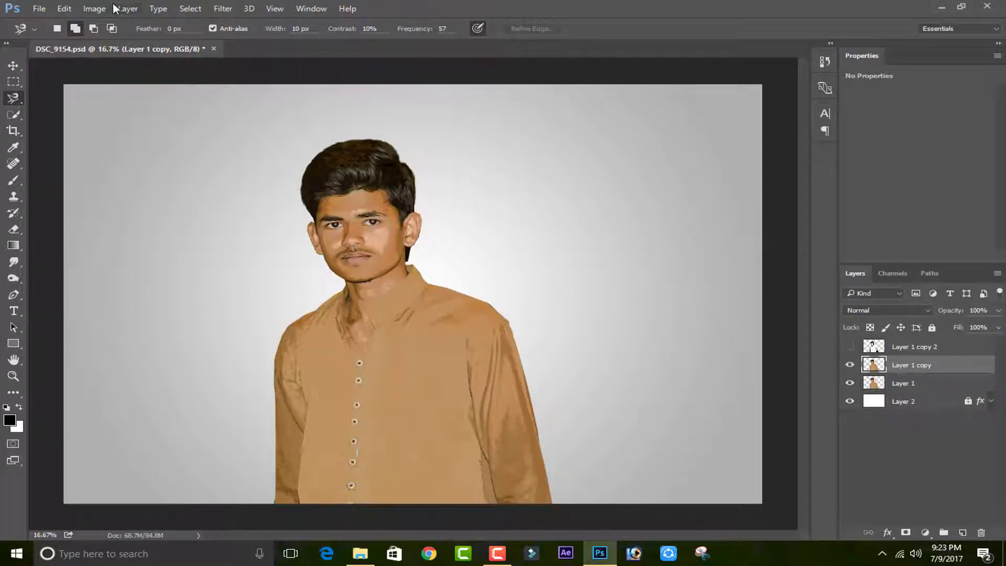
{"action": "left_click", "coordinate": [95, 8]}
{"action": "mouse_move", "coordinate": [112, 40]}
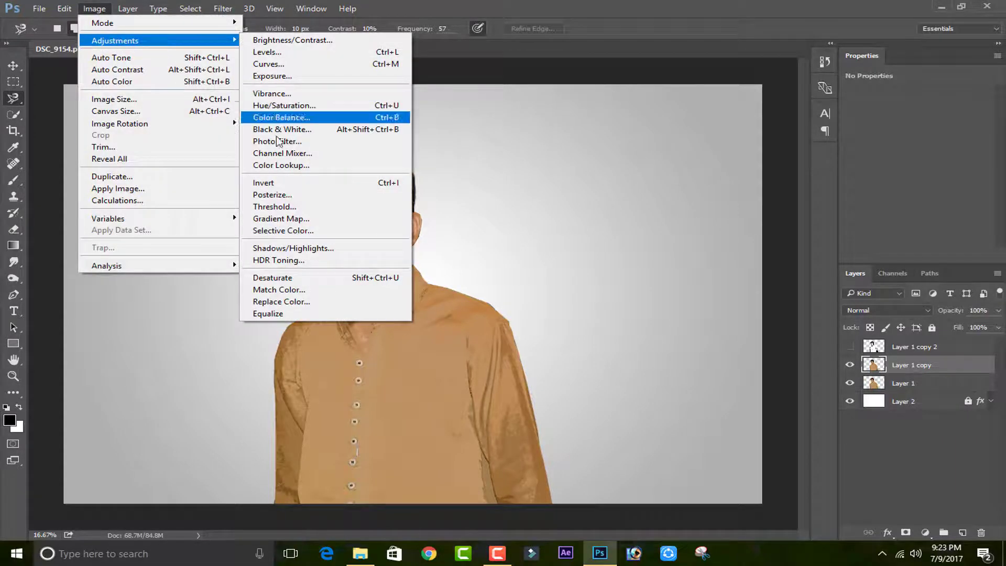
{"action": "left_click", "coordinate": [283, 207]}
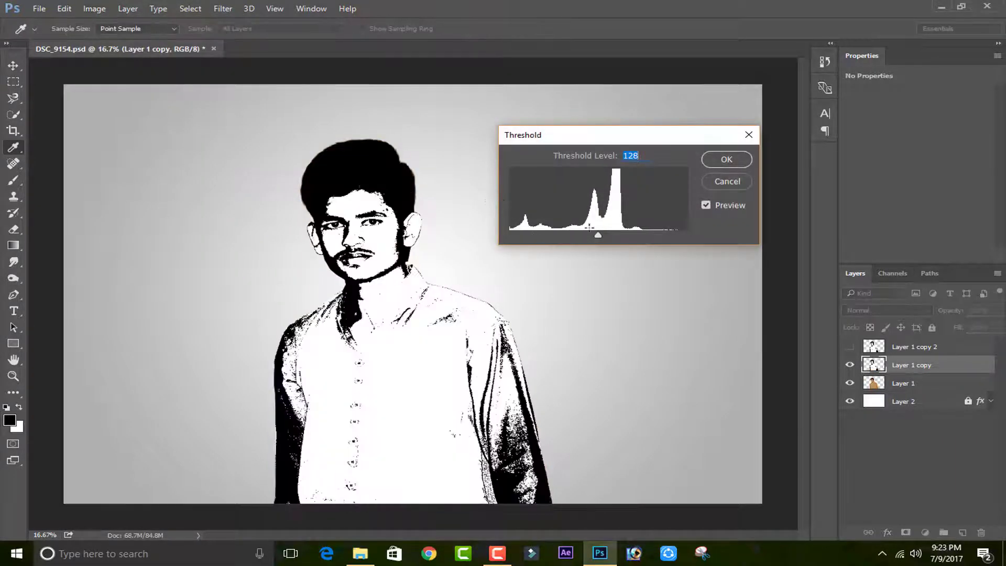
Set the Threshold level for Layer 1 copy to 112 and apply the adjustment
{"action": "left_click_drag", "start_coordinate": [598, 235], "coordinate": [580, 239]}
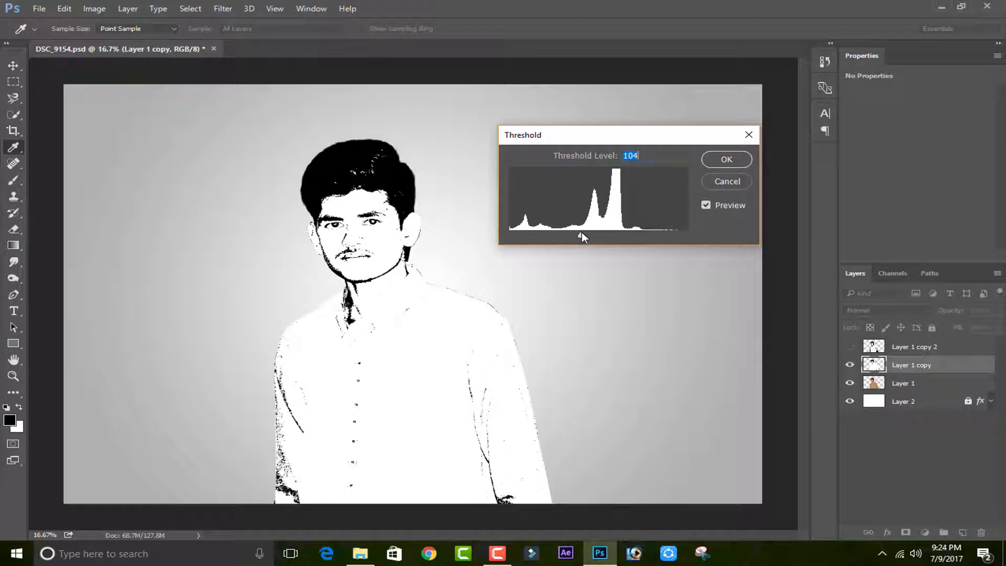
{"action": "left_click_drag", "start_coordinate": [582, 232], "coordinate": [577, 230]}
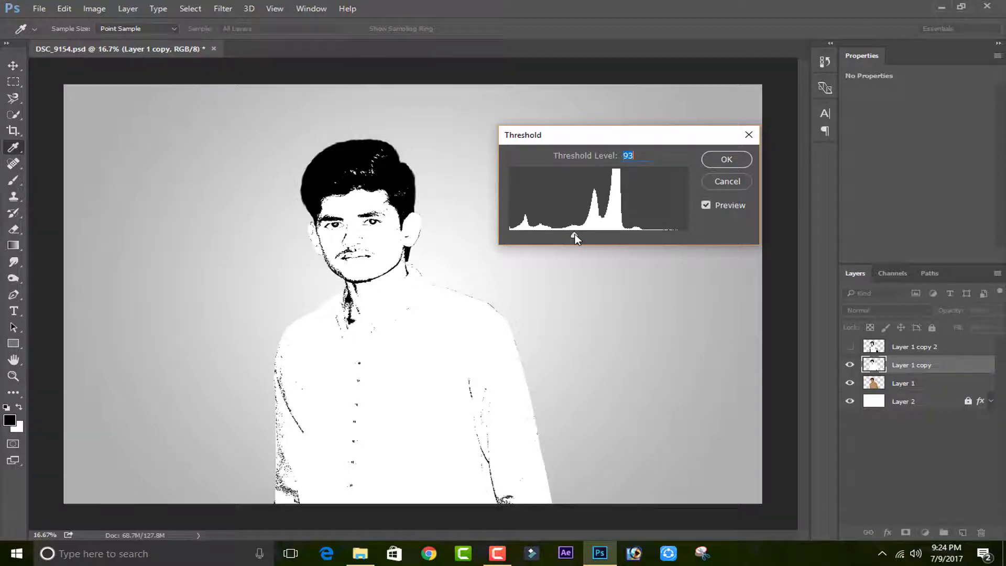
{"action": "left_click_drag", "start_coordinate": [574, 235], "coordinate": [577, 233]}
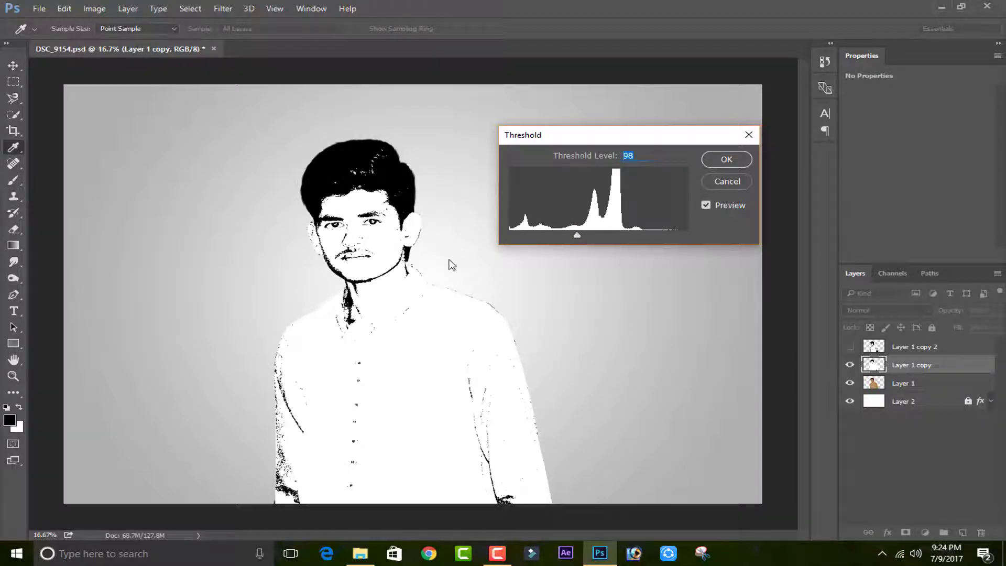
{"action": "left_click_drag", "start_coordinate": [578, 236], "coordinate": [588, 236]}
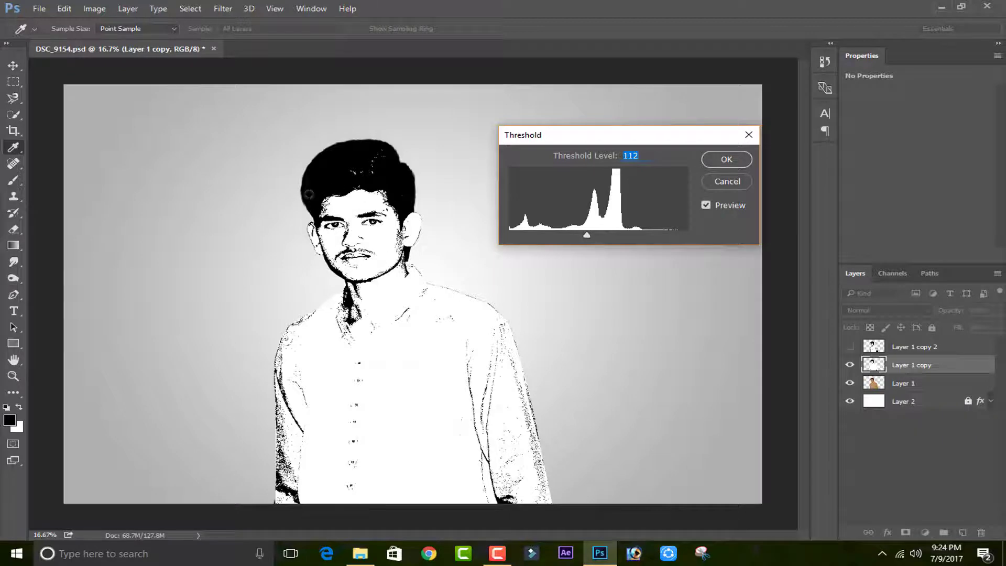
{"action": "left_click", "coordinate": [727, 160]}
{"action": "key", "text": "l"}
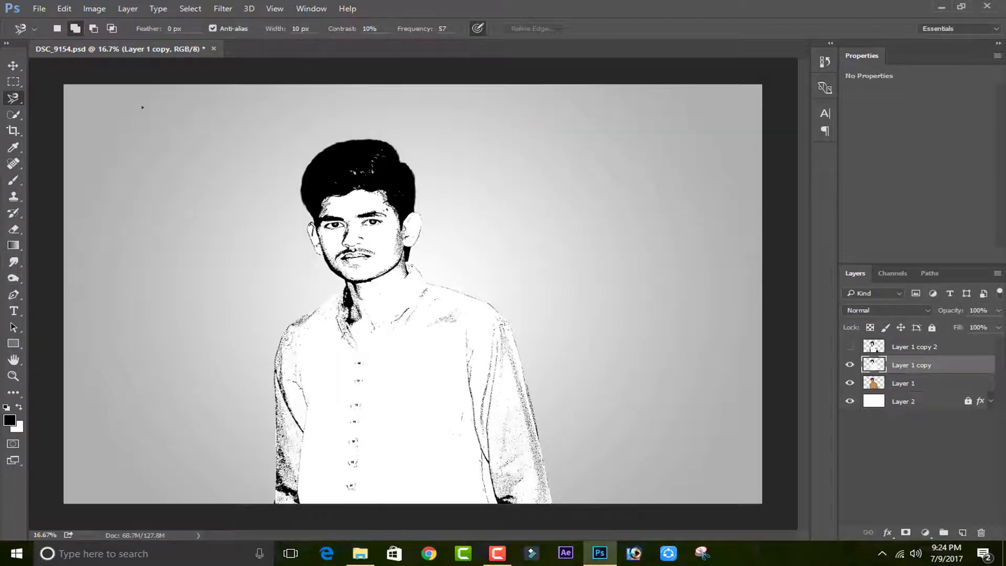
Show Layer 1 copy 2 again, reduce its opacity to 33%, and deselect all layers
{"action": "left_click", "coordinate": [850, 346]}
{"action": "left_click", "coordinate": [906, 352]}
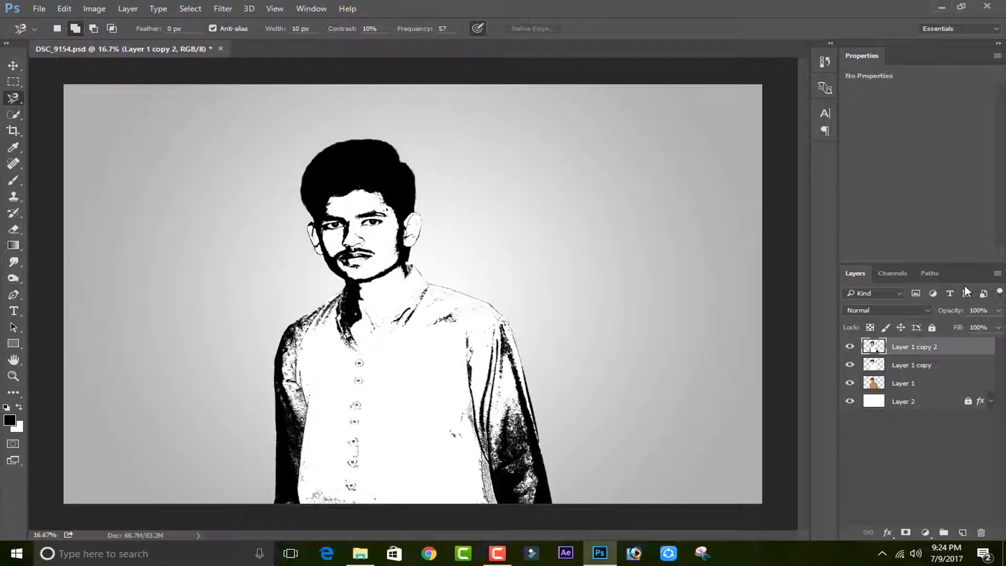
{"action": "left_click_drag", "start_coordinate": [959, 325], "coordinate": [945, 321]}
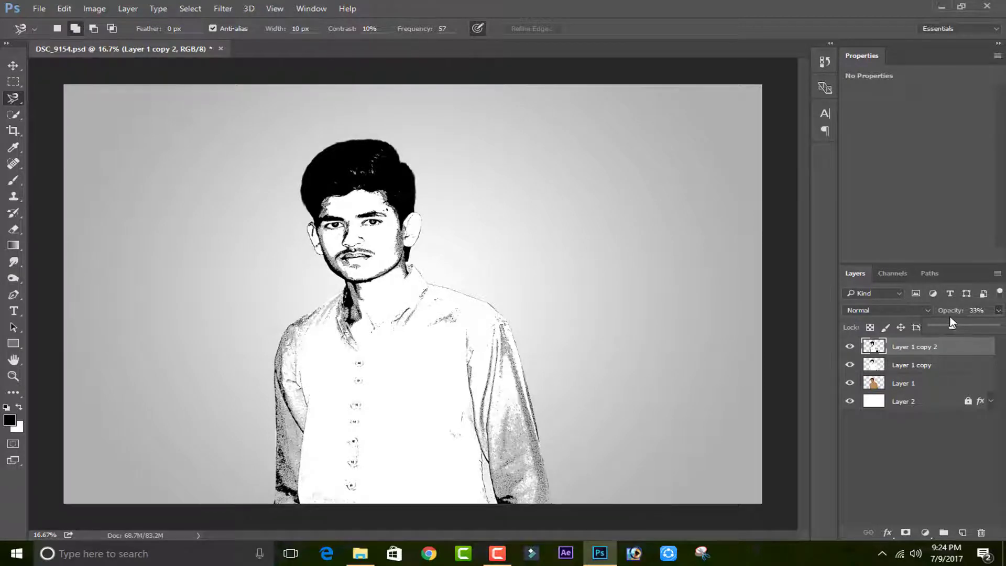
{"action": "left_click", "coordinate": [923, 506]}
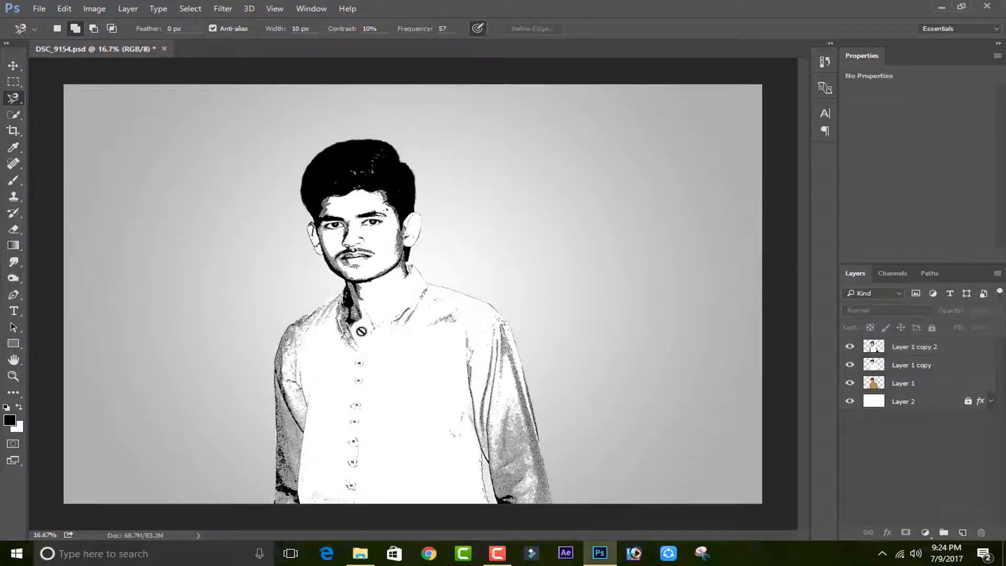
Examine the face up close at 66.67% and select Layer 1 copy 2 with the Move tool active
{"action": "left_click", "coordinate": [14, 66]}
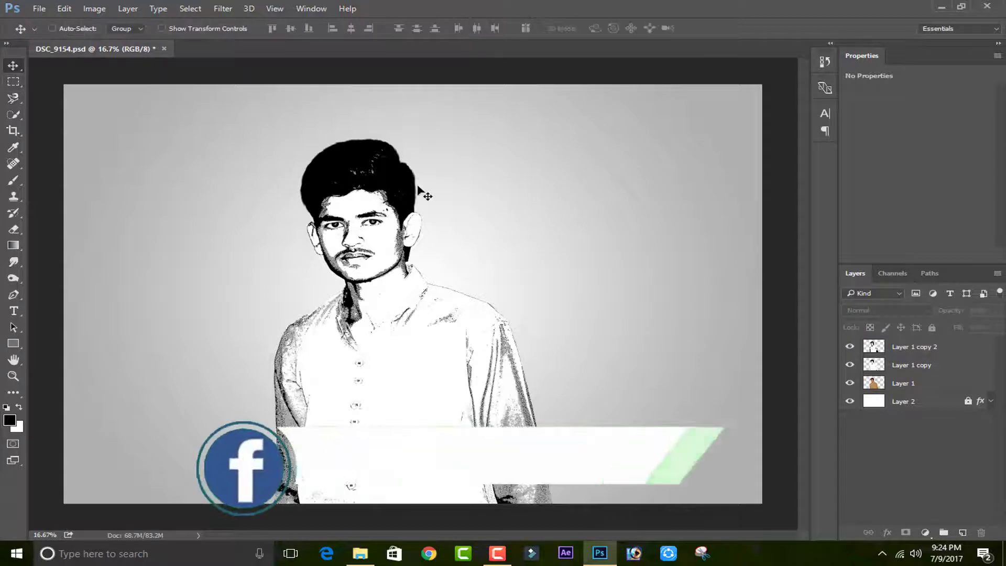
{"action": "key", "text": "ctrl+plus"}
{"action": "key", "text": "ctrl+plus"}
{"action": "key", "text": "ctrl+plus"}
{"action": "key", "text": "ctrl+plus"}
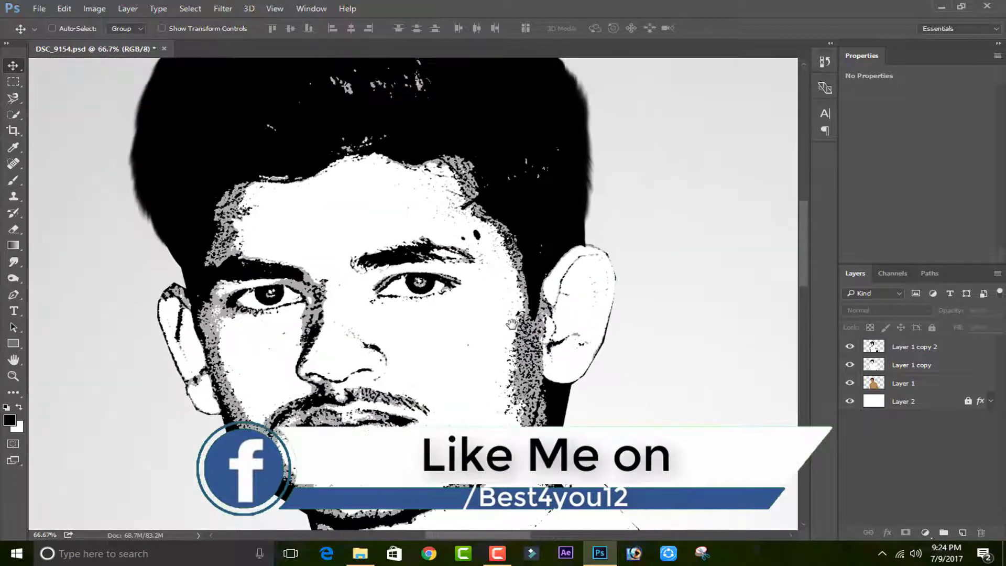
{"action": "left_click", "coordinate": [893, 347]}
{"action": "key", "text": "Delete"}
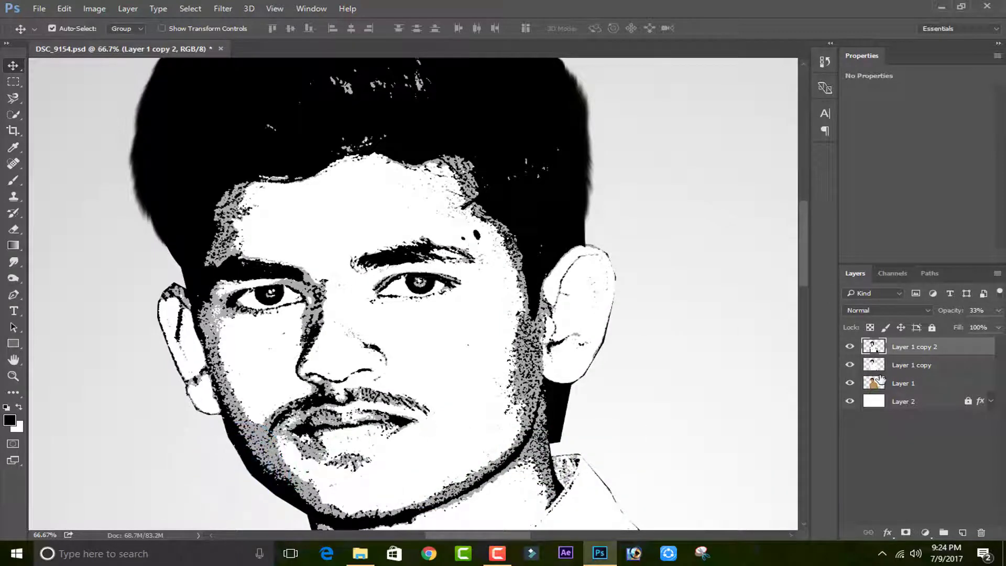